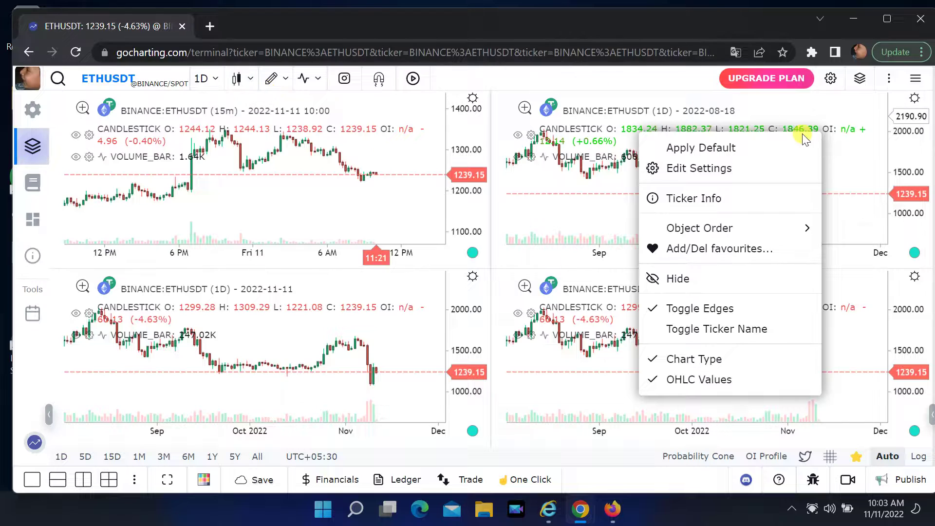
# Close the chart options list and set the top-right ETHUSDT chart to 4-hour candles
pyautogui.click(784, 103)
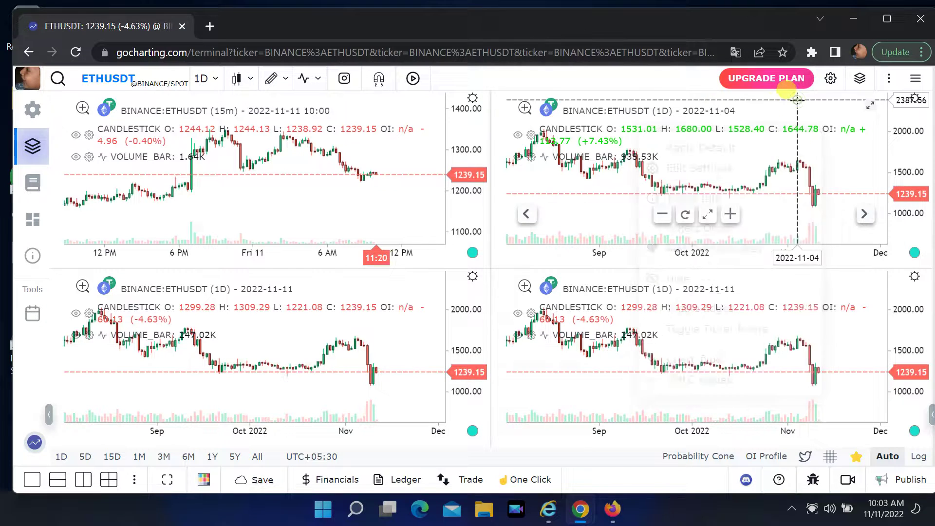
pyautogui.click(213, 85)
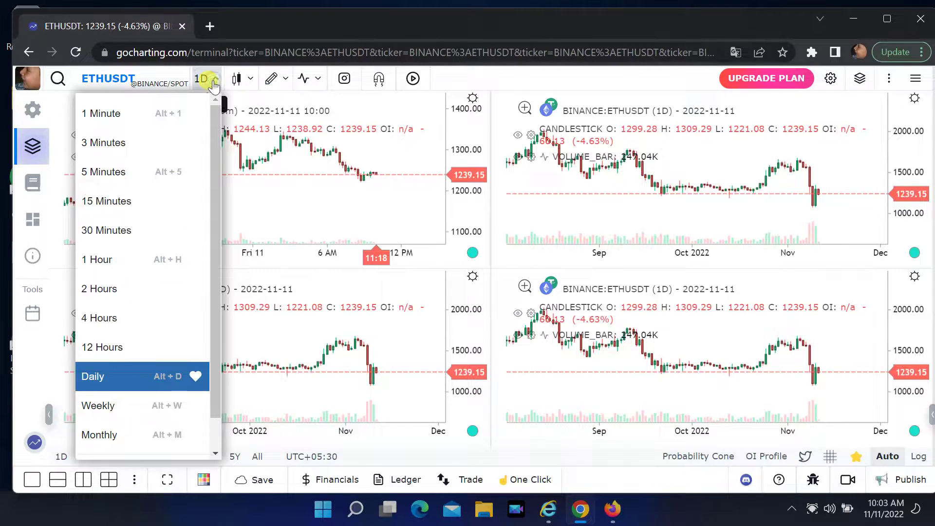
pyautogui.click(102, 318)
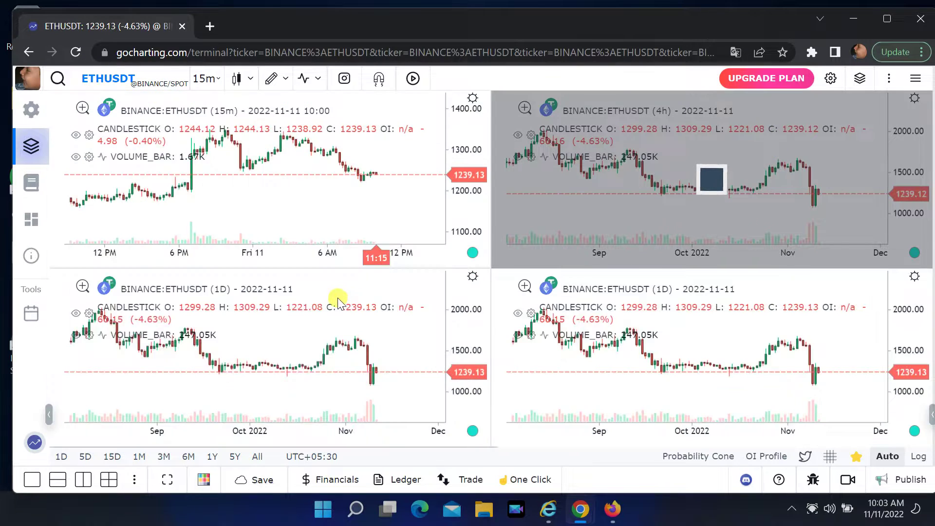
# Set the bottom-left chart to 1-hour candles
pyautogui.click(348, 288)
pyautogui.click(214, 79)
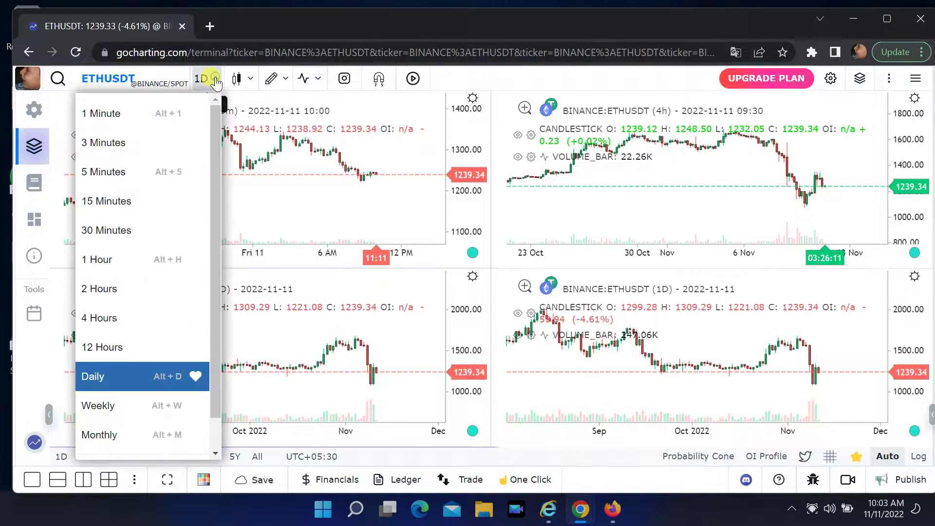
pyautogui.click(99, 260)
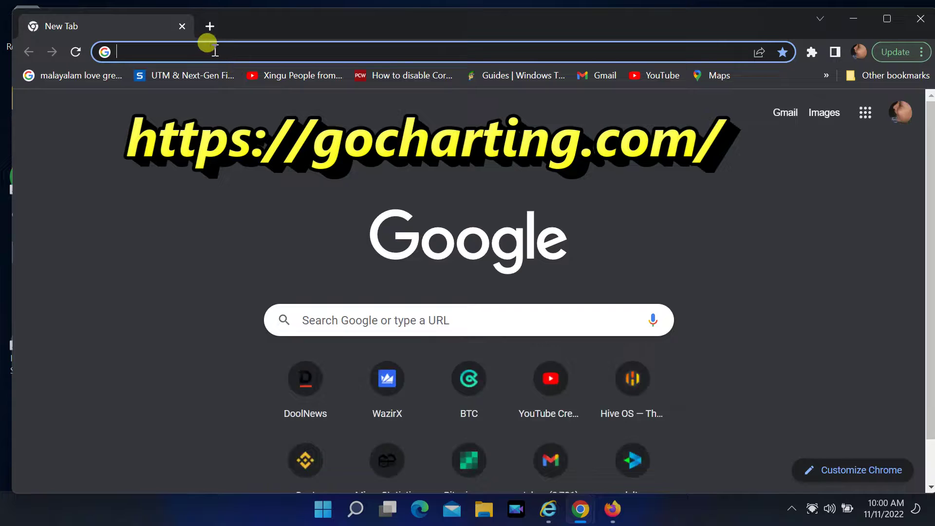
# Enter gocharting.com in the address bar to load the GoCharting homepage
pyautogui.write('gocharting')
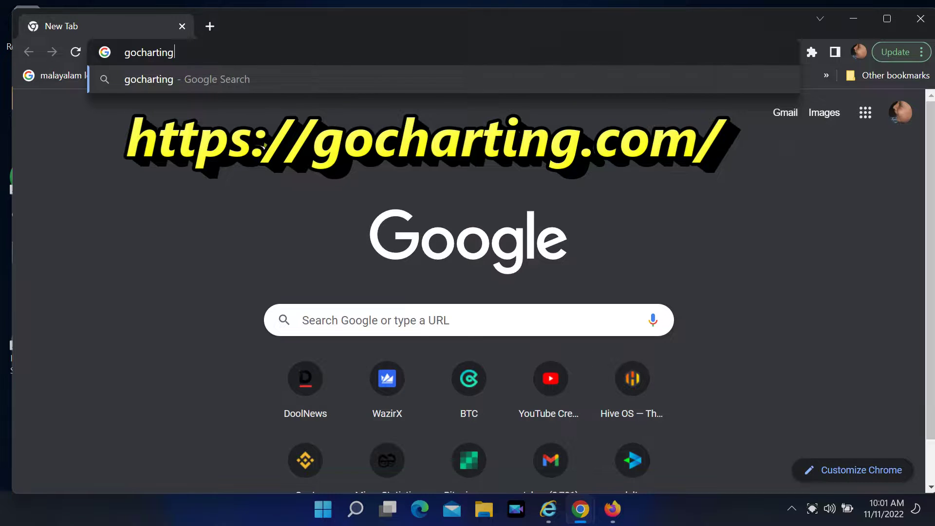
pyautogui.write('.com')
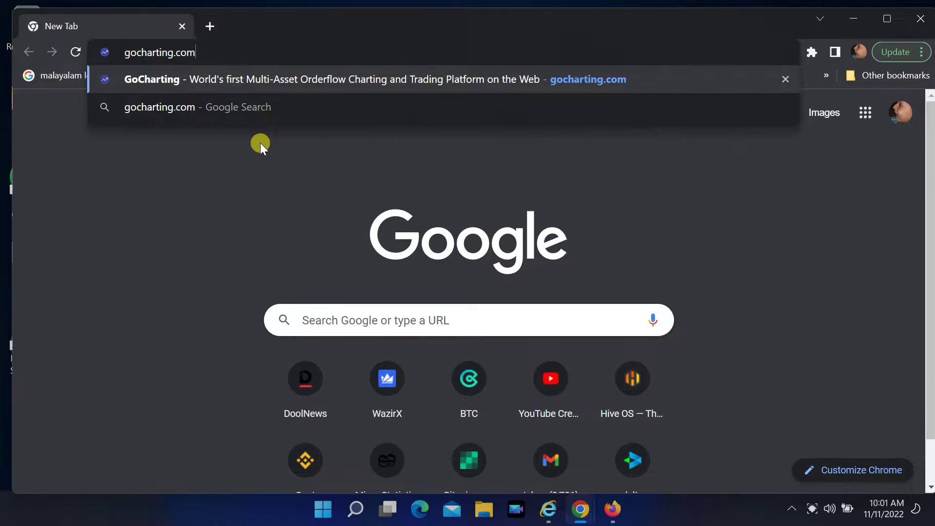
pyautogui.press('Return')
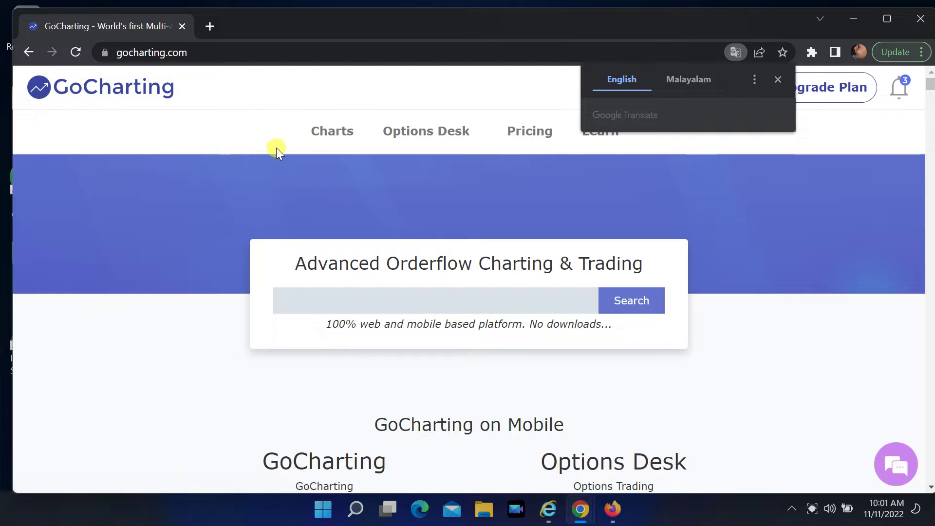
# Dismiss the translation offer, choose Login, then Sign in with Google
pyautogui.click(782, 78)
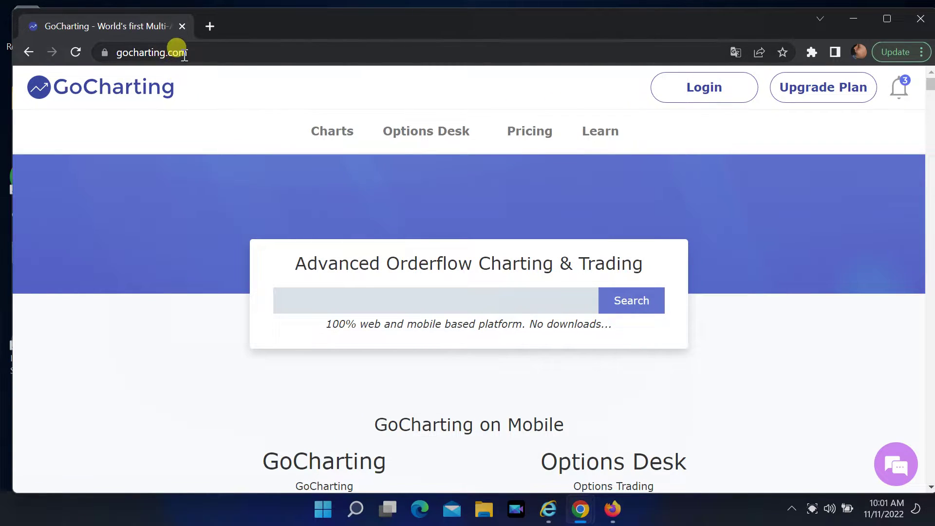
pyautogui.click(722, 88)
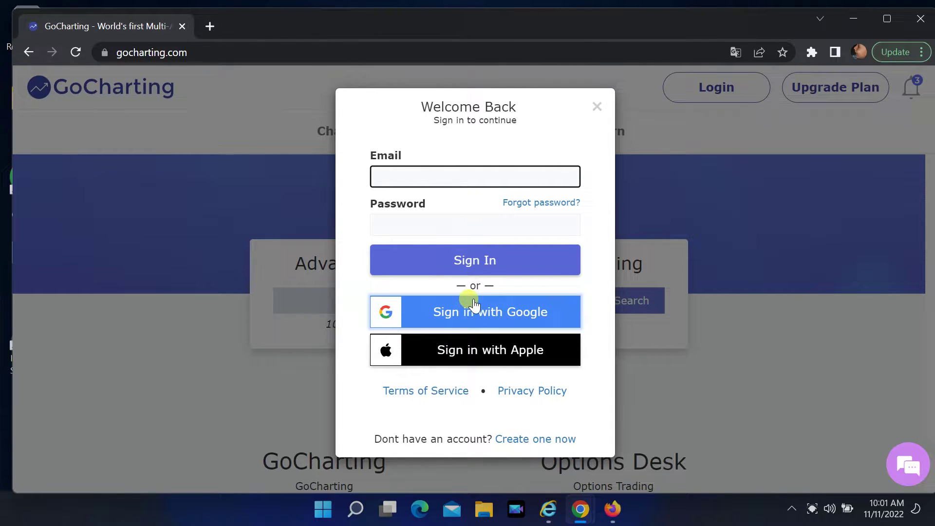
pyautogui.click(464, 313)
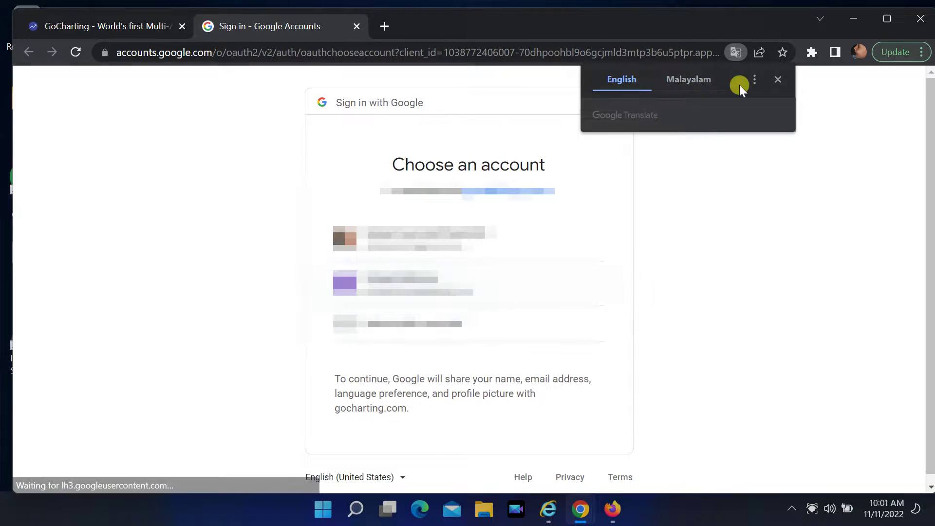
# Dismiss the translation prompt and sign in with the first listed Google account
pyautogui.click(778, 79)
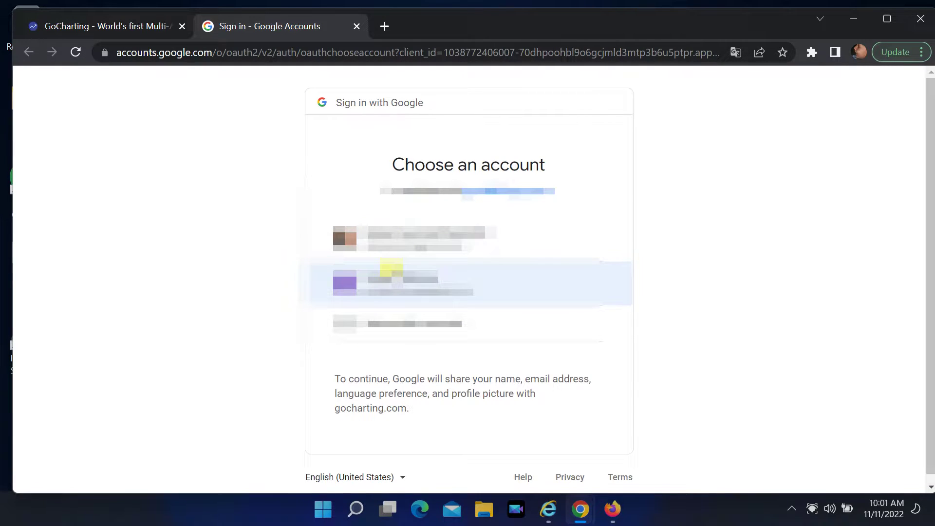
pyautogui.click(396, 238)
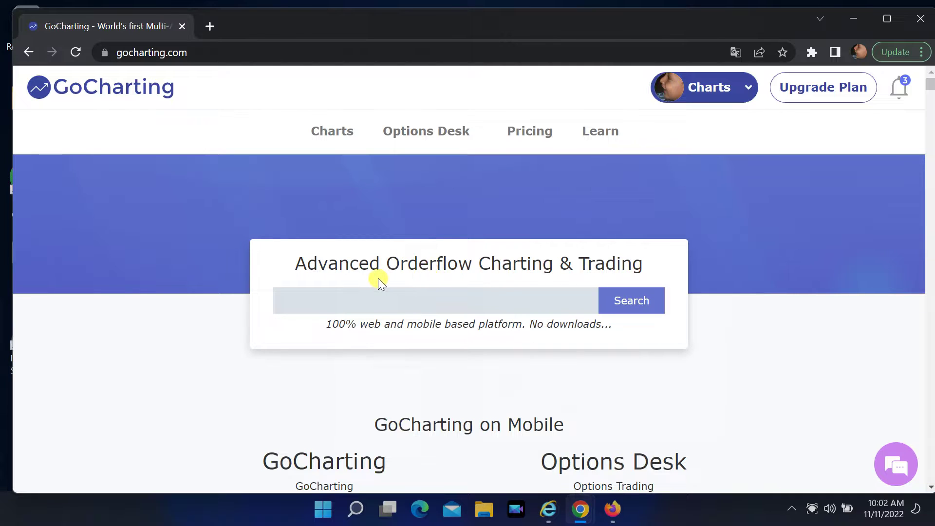
# Go to Charts > Crypto and close the translation and Product Tour popups to reveal the BTCUSD chart
pyautogui.moveTo(314, 129)
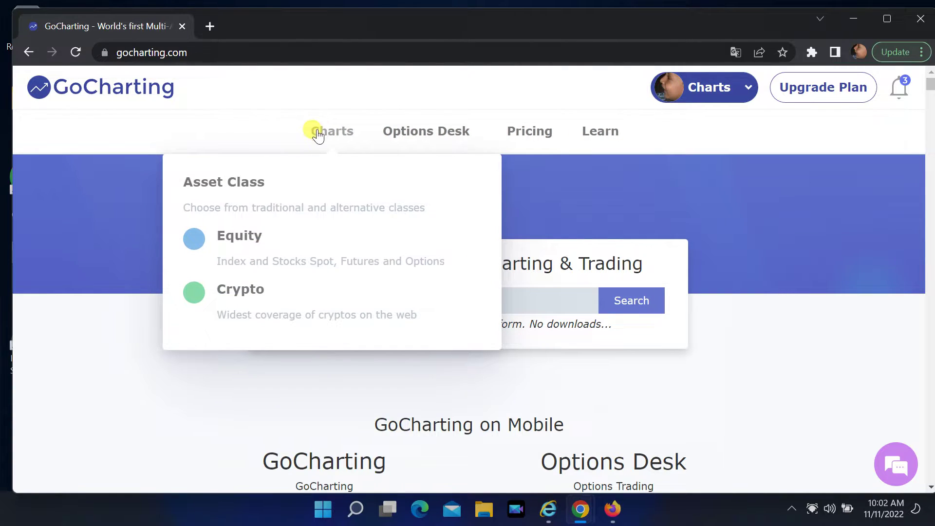
pyautogui.click(233, 296)
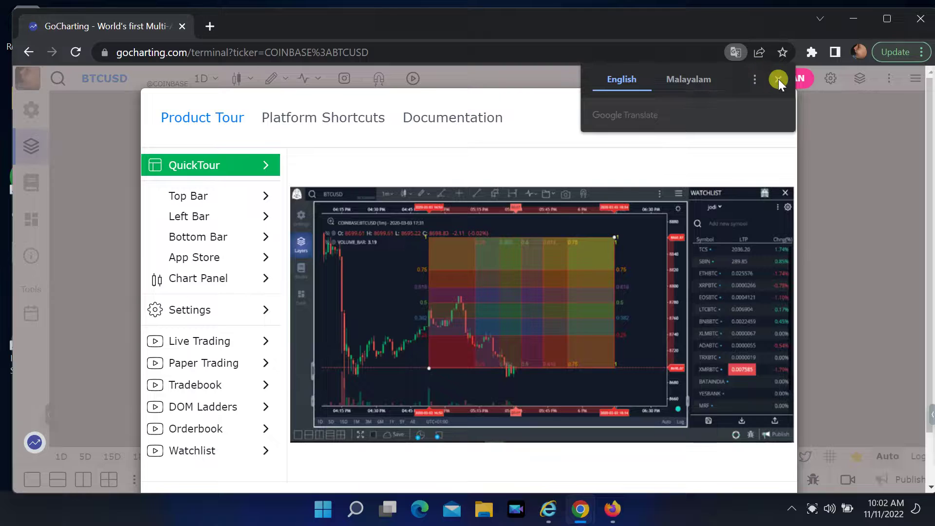
pyautogui.click(779, 79)
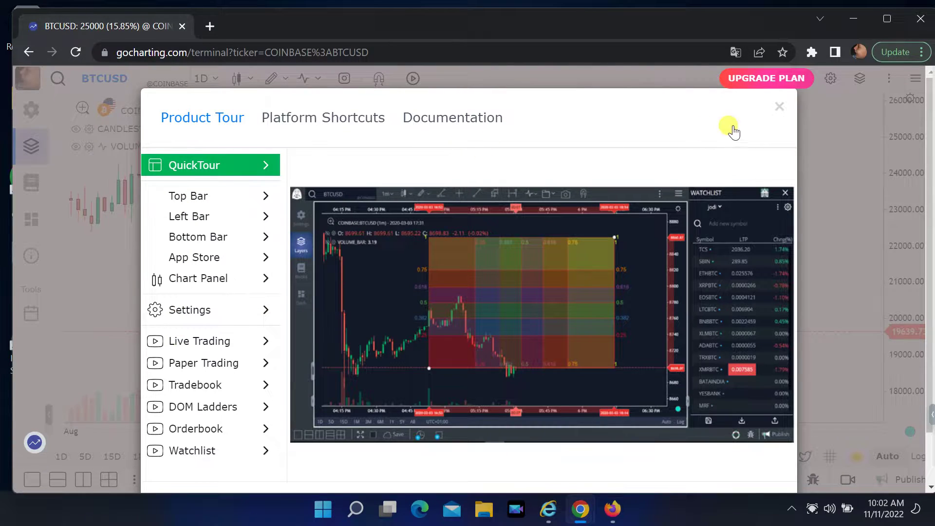
pyautogui.click(779, 107)
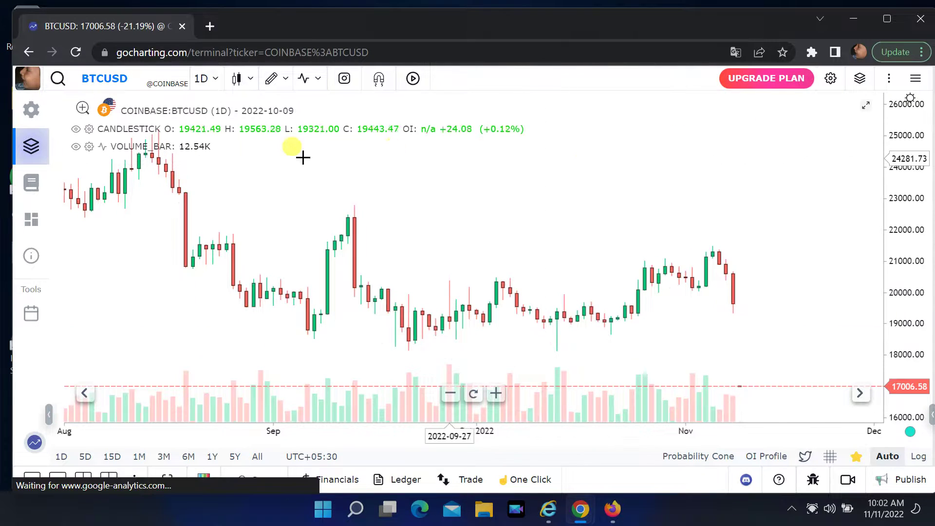
# Search 'ETH' in the symbol box and load the Binance ETHUSDT pair
pyautogui.click(84, 78)
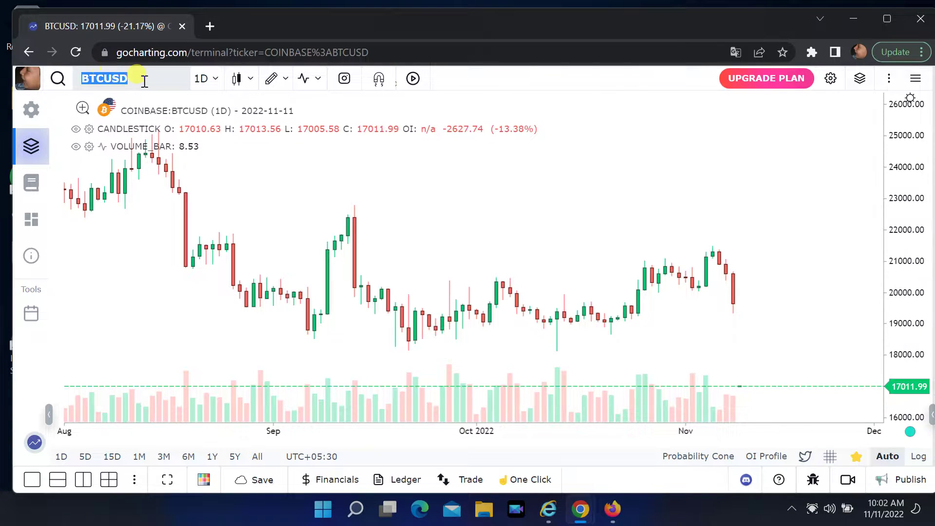
pyautogui.write('ETH')
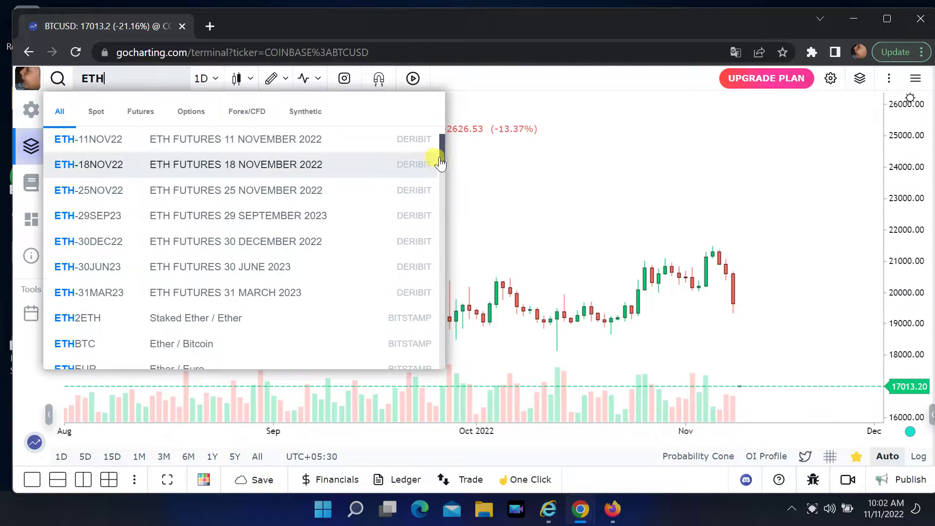
pyautogui.scroll(-10, 439, 162)
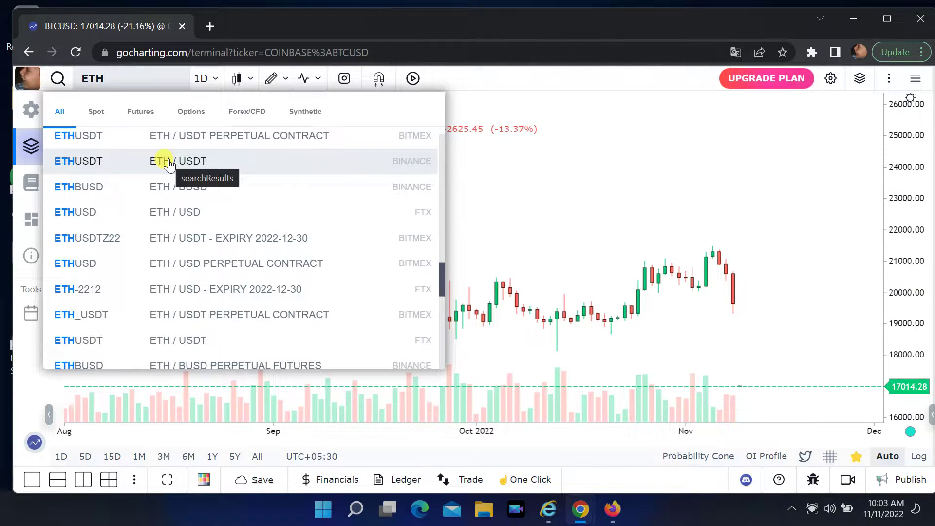
pyautogui.click(169, 162)
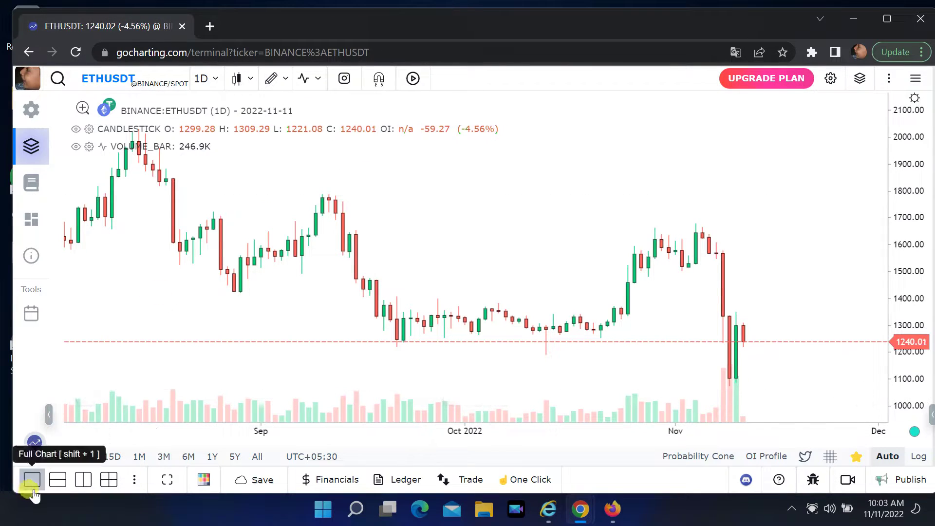
# Split into a four-chart grid, with top-left on 15 minutes and top-right on 4 hours
pyautogui.click(108, 480)
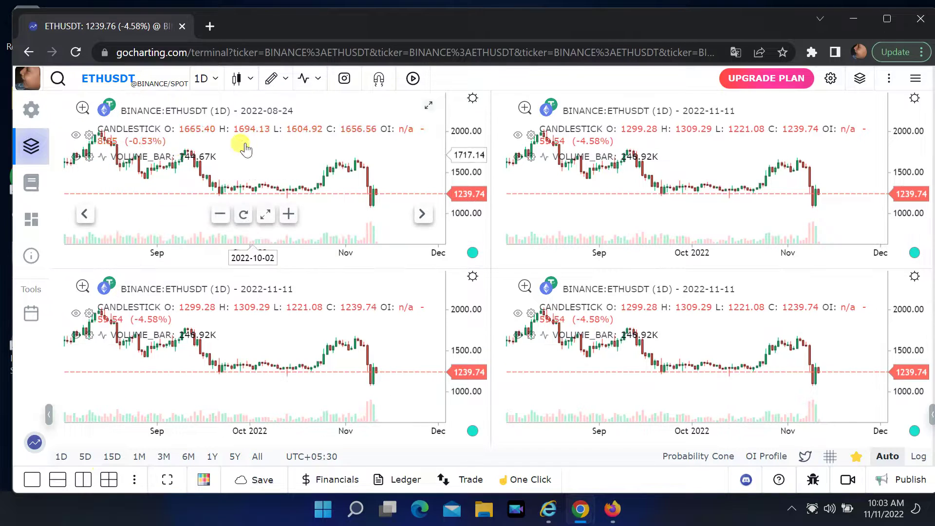
pyautogui.click(215, 82)
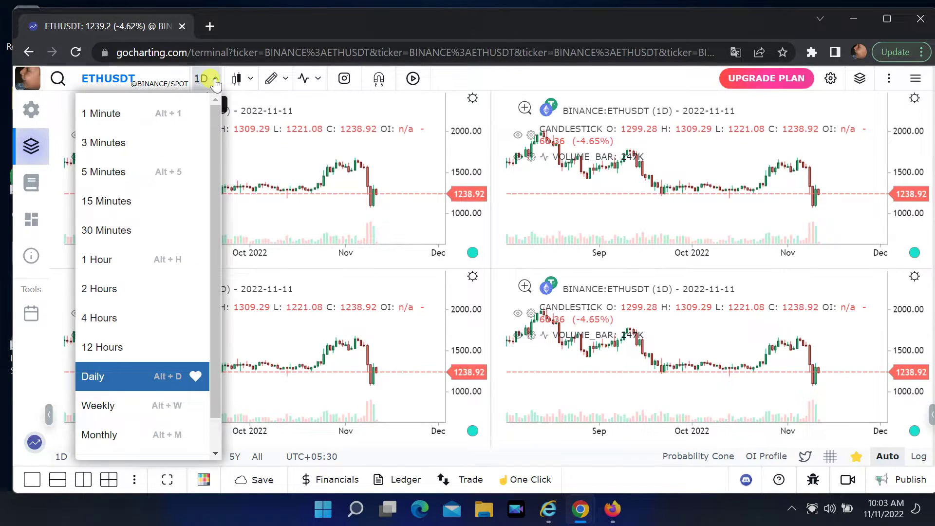
pyautogui.click(98, 202)
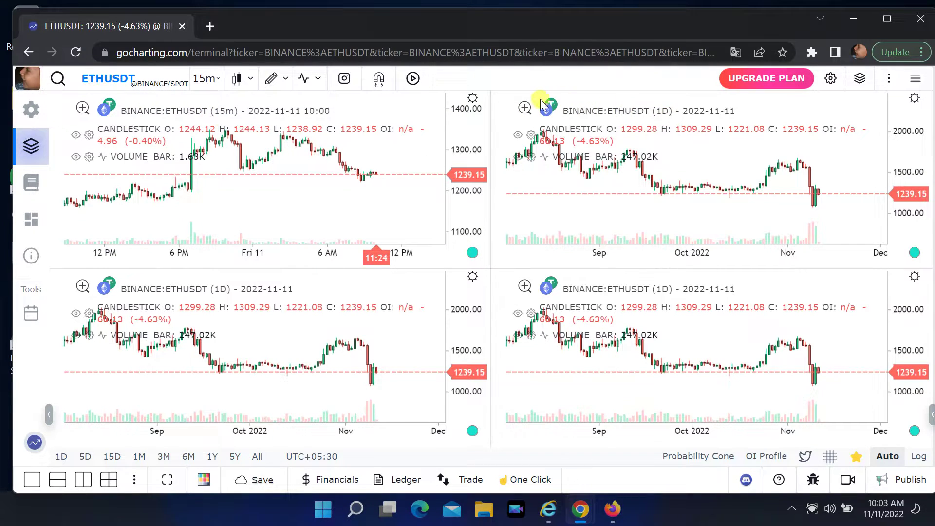
pyautogui.rightClick(636, 131)
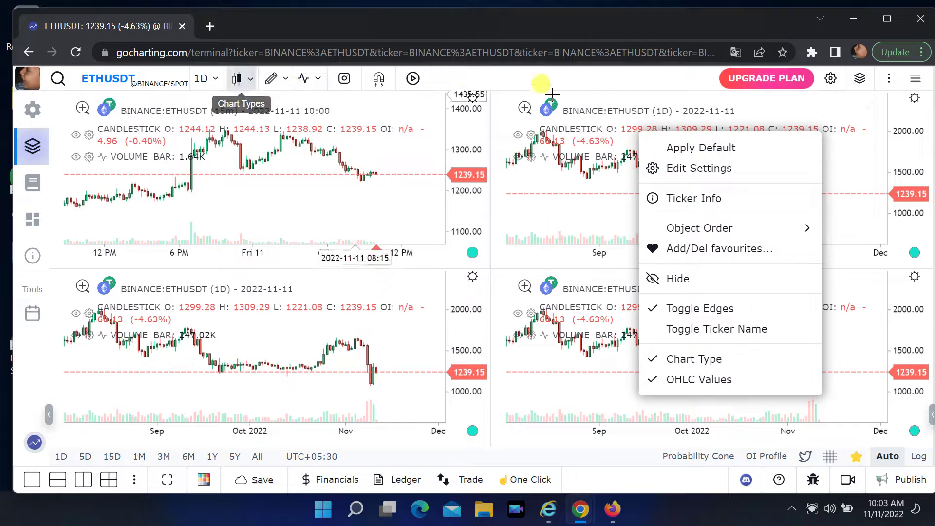
pyautogui.click(795, 100)
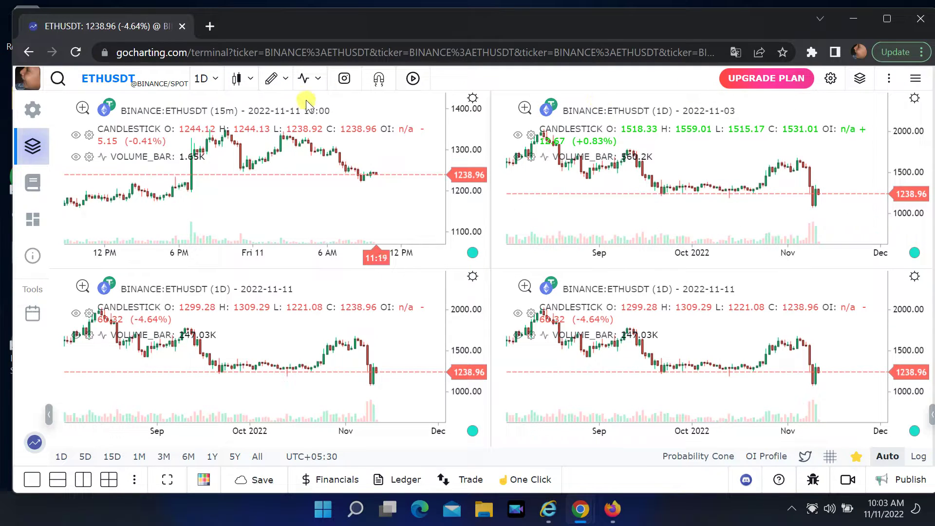
pyautogui.rightClick(635, 133)
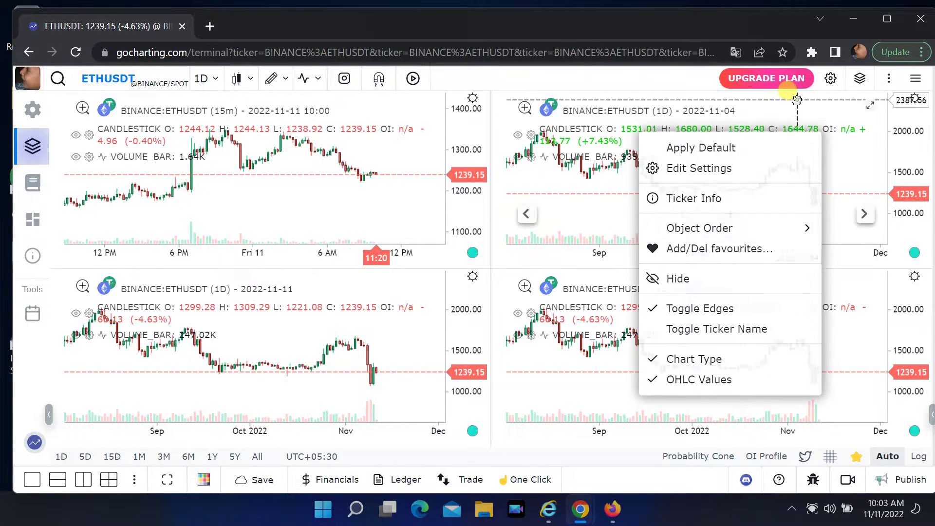
pyautogui.click(205, 78)
pyautogui.click(120, 319)
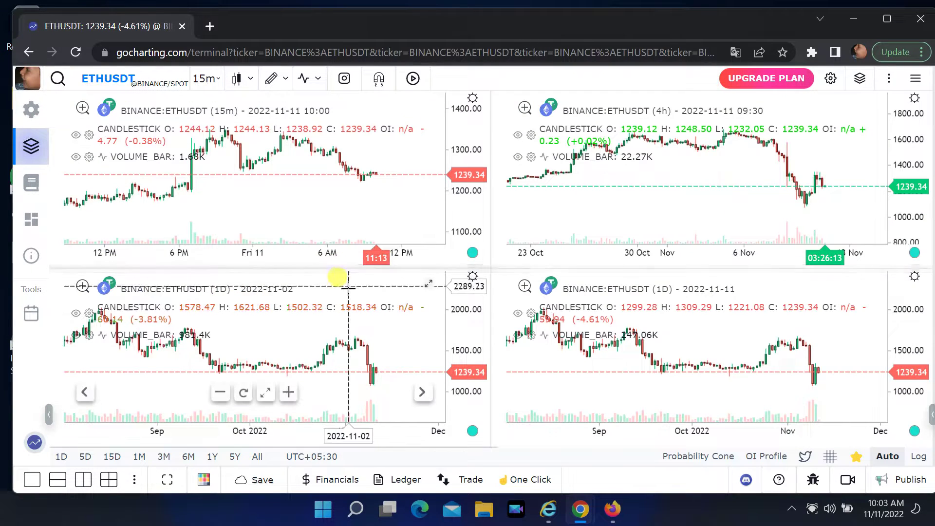
# Set the bottom-left chart to 1 hour, then show only the 15-minute chart full size
pyautogui.click(347, 287)
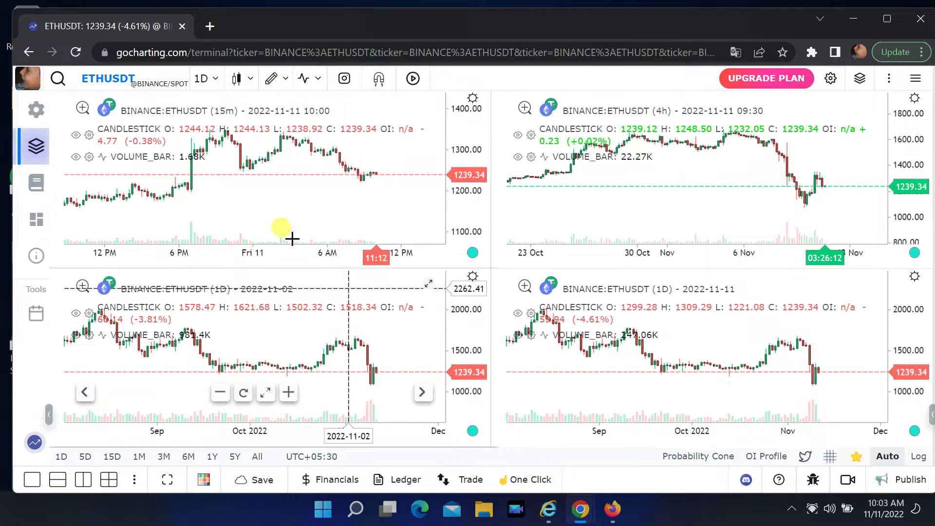
pyautogui.click(205, 78)
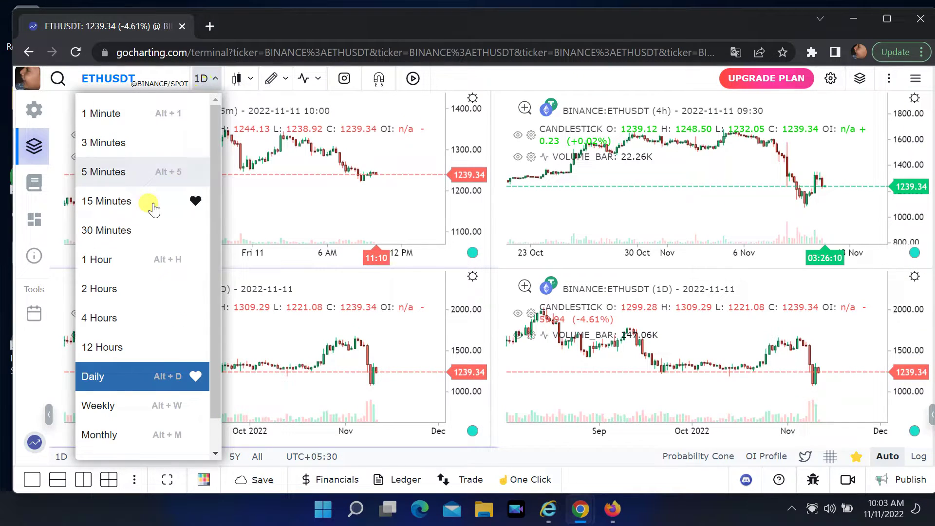
pyautogui.click(92, 259)
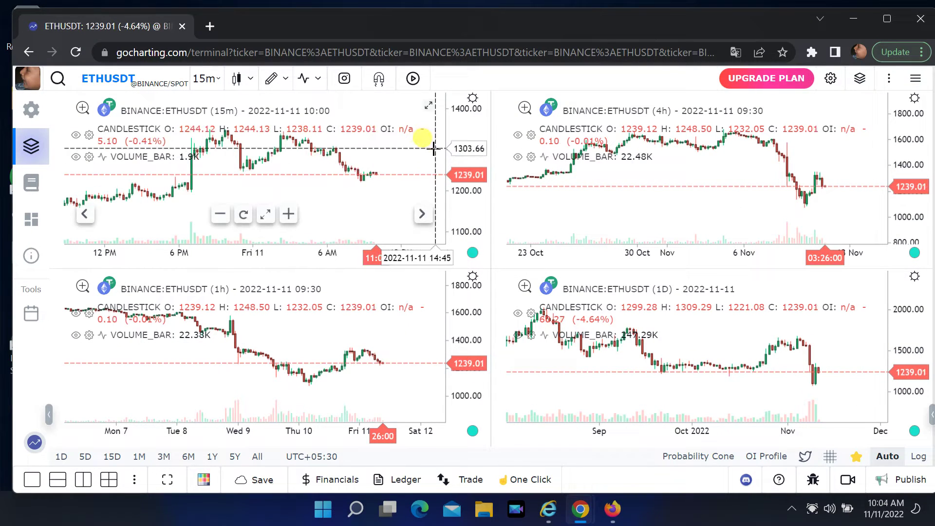
pyautogui.click(32, 480)
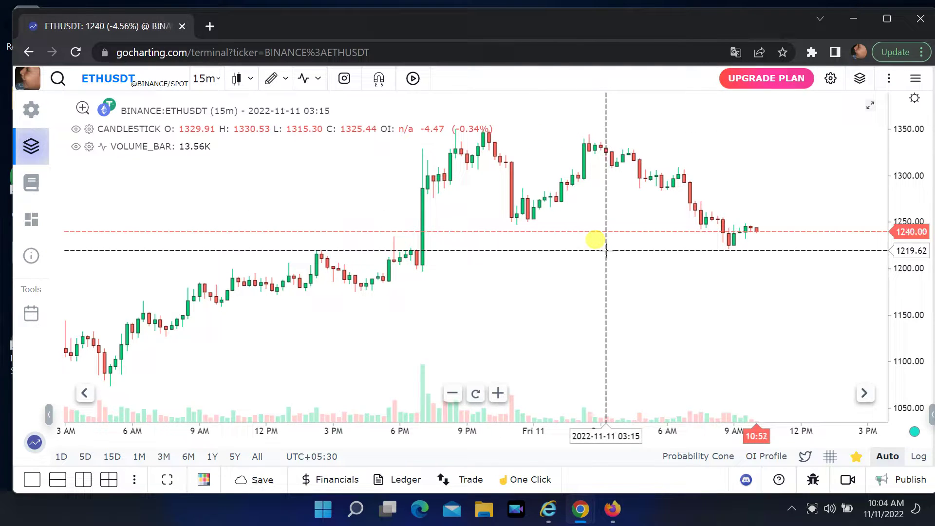
pyautogui.click(250, 79)
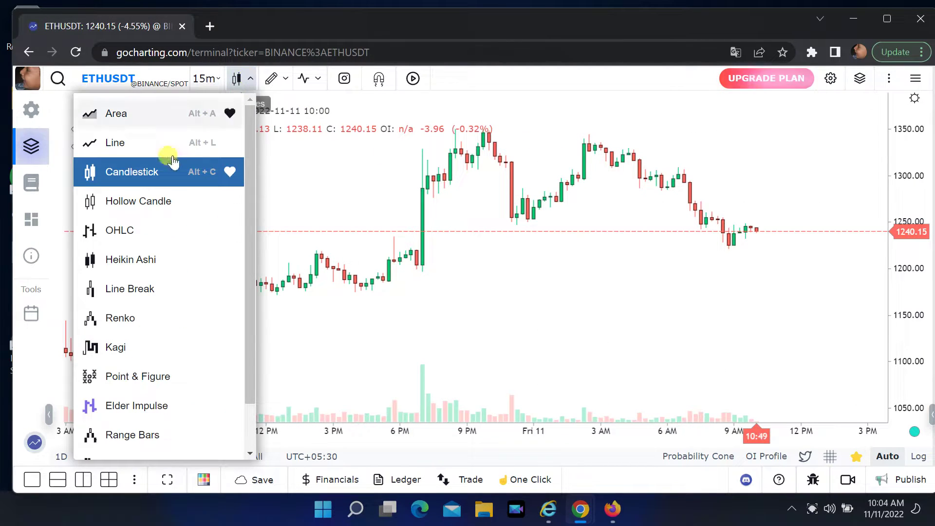
pyautogui.scroll(-1, 167, 370)
pyautogui.scroll(1, 166, 332)
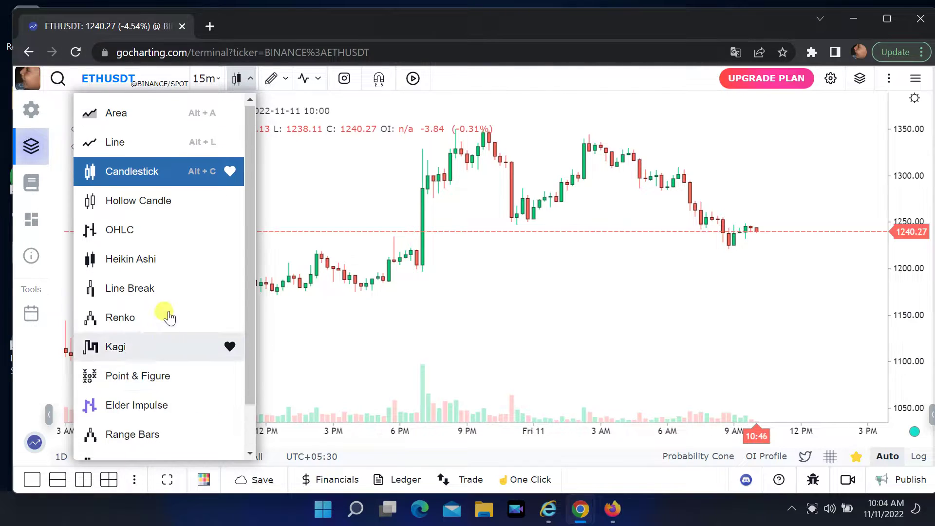
# Keep candlesticks and pick Sacred Geometry > Fibonacci Retracement from the Drawing menu
pyautogui.click(250, 80)
pyautogui.click(285, 82)
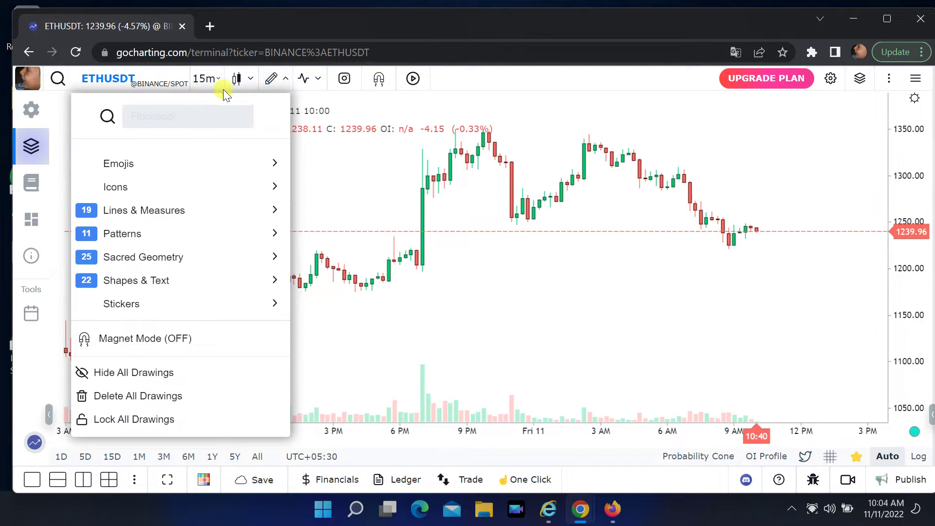
pyautogui.moveTo(150, 175)
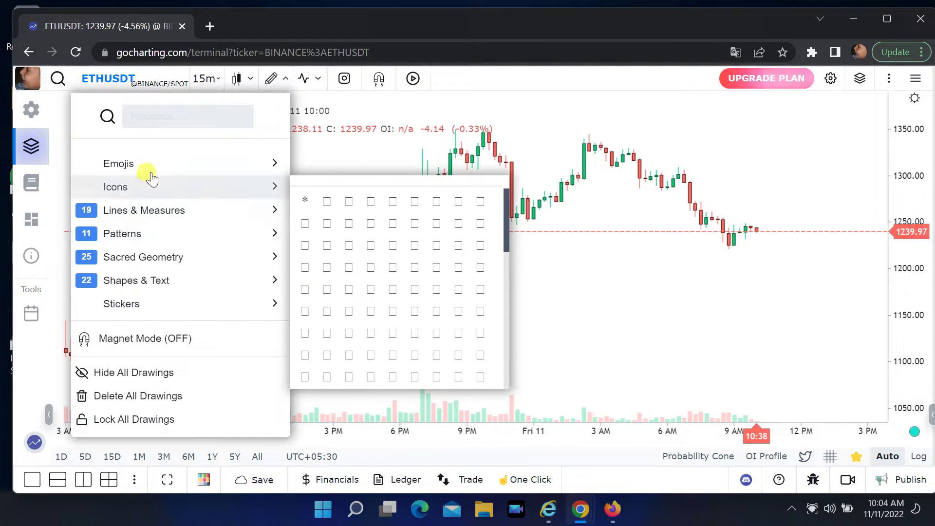
pyautogui.moveTo(154, 212)
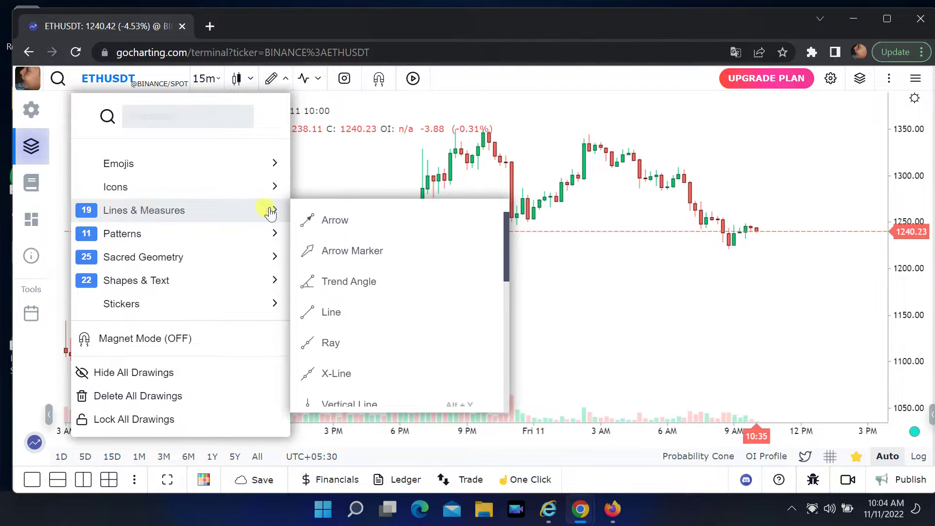
pyautogui.scroll(-5, 443, 304)
pyautogui.scroll(3, 443, 306)
pyautogui.moveTo(245, 262)
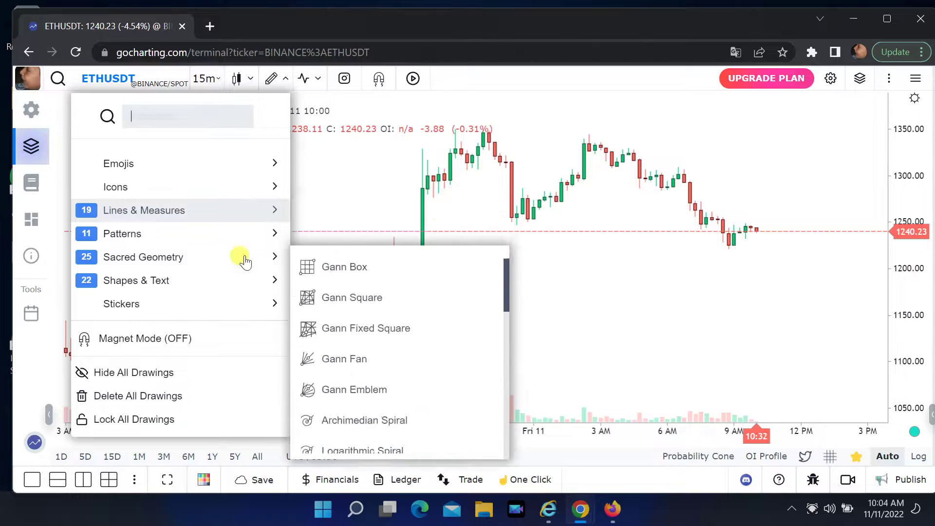
pyautogui.moveTo(162, 234)
pyautogui.scroll(-3, 371, 331)
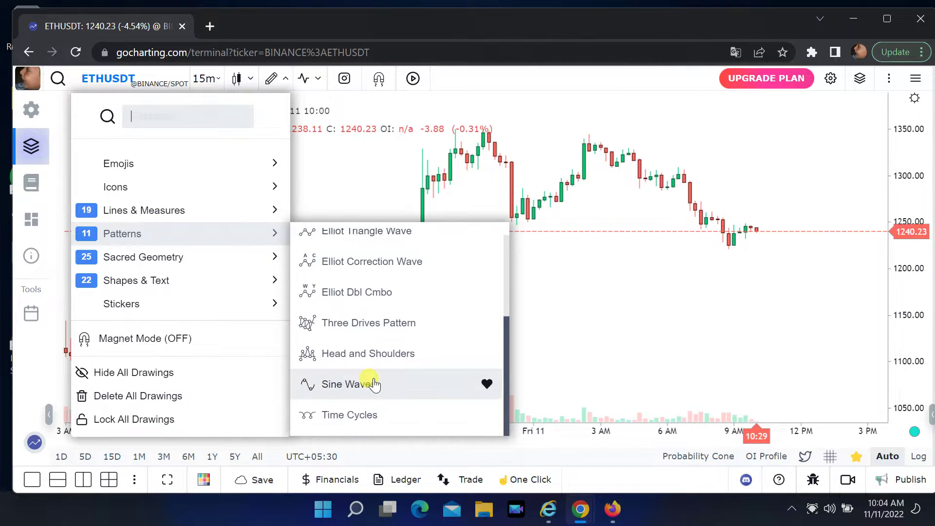
pyautogui.moveTo(136, 261)
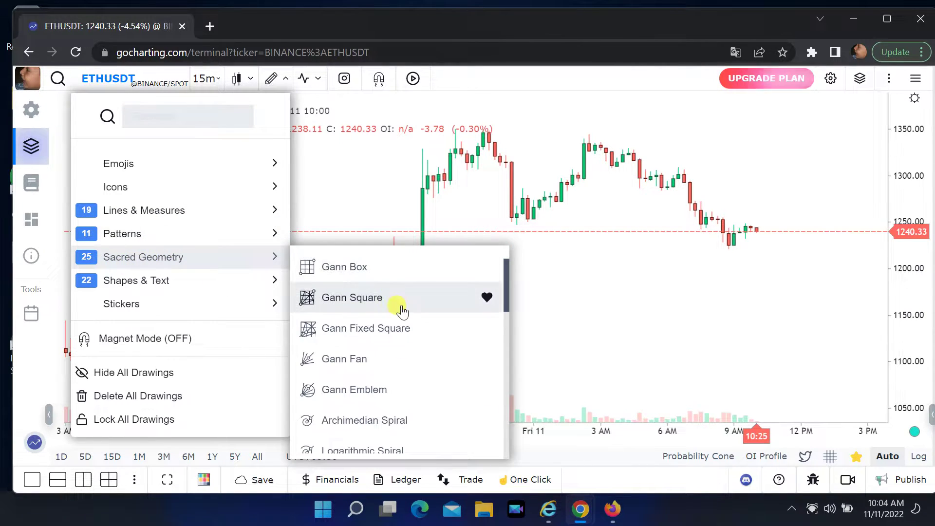
pyautogui.scroll(-6, 376, 349)
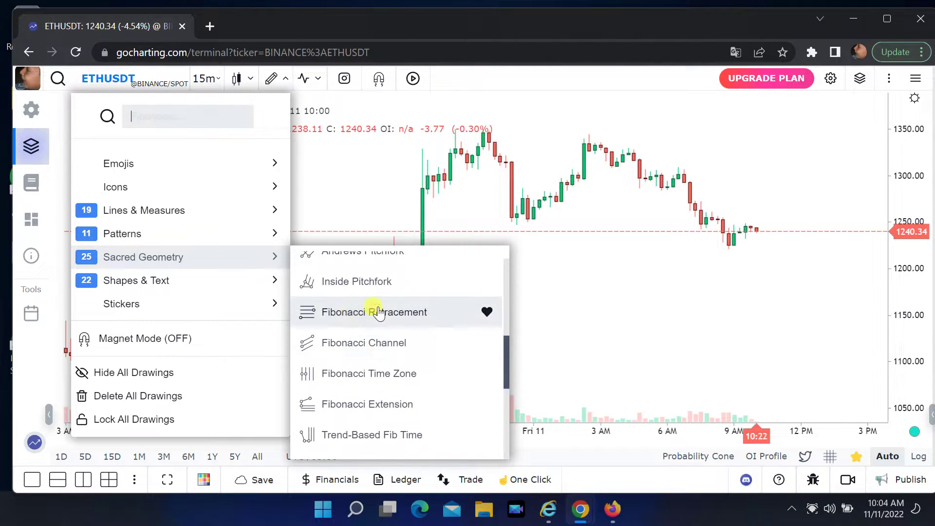
pyautogui.click(347, 316)
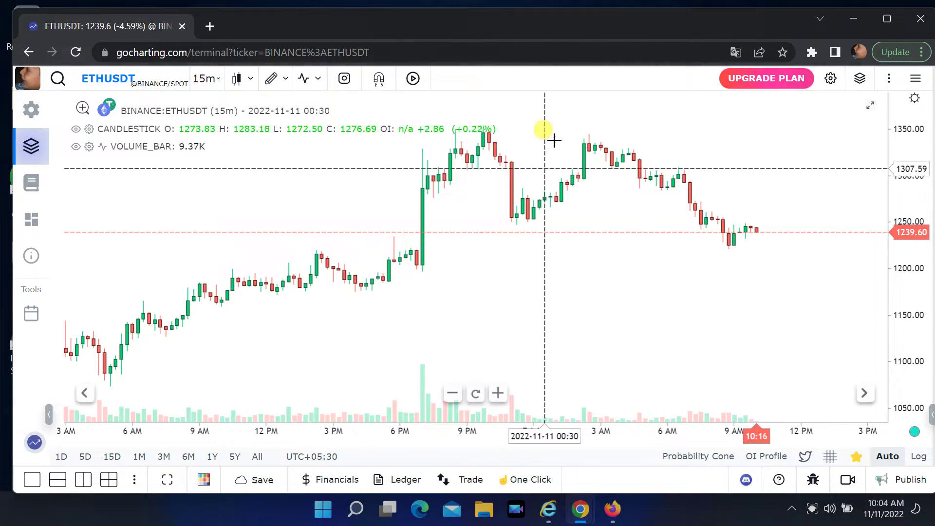
# Draw a Fibonacci retracement from 1351.57 down to 1219.62 and select it
pyautogui.moveTo(484, 128)
pyautogui.mouseDown()
pyautogui.moveTo(724, 236)
pyautogui.moveTo(733, 251)
pyautogui.mouseUp()
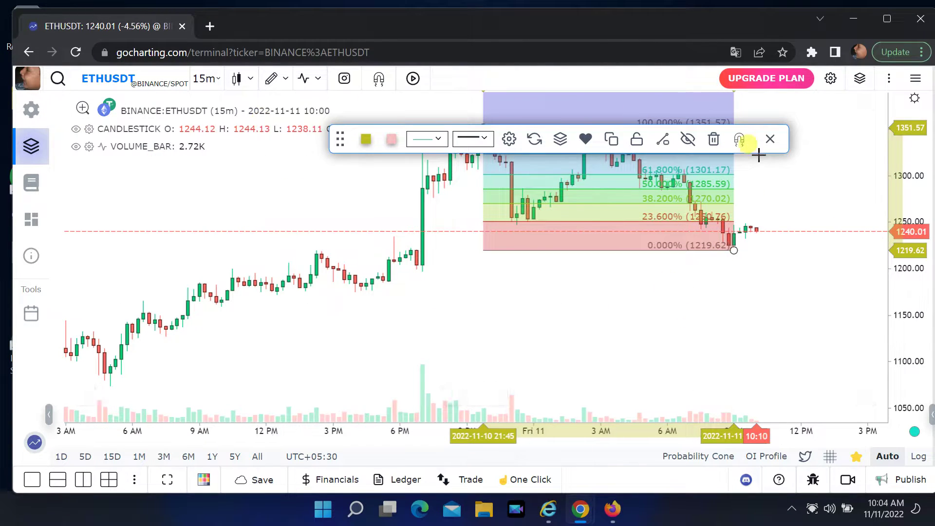
pyautogui.click(770, 139)
pyautogui.click(504, 151)
# Move the drawing toolbar aside, delete the retracement, and bring up the indicator categories
pyautogui.moveTo(340, 136)
pyautogui.mouseDown()
pyautogui.moveTo(305, 221)
pyautogui.moveTo(108, 396)
pyautogui.mouseUp()
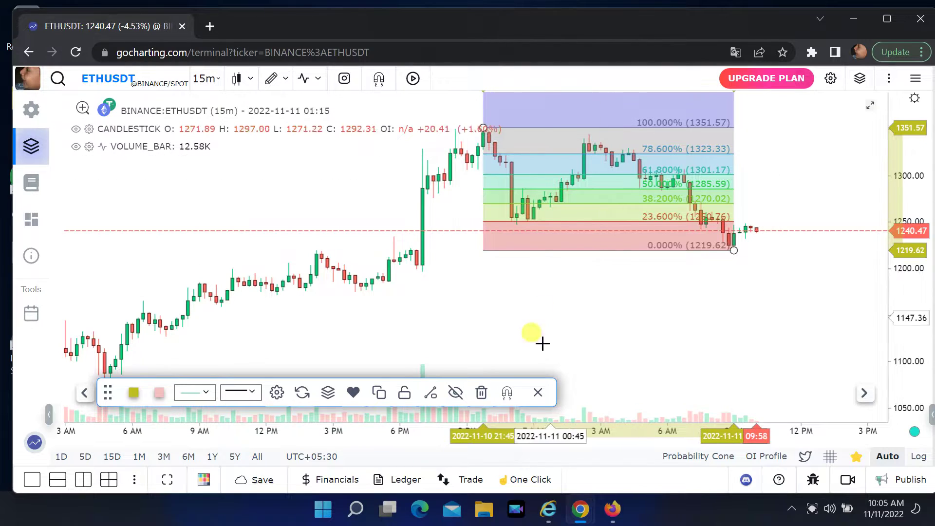
pyautogui.click(482, 392)
pyautogui.click(307, 78)
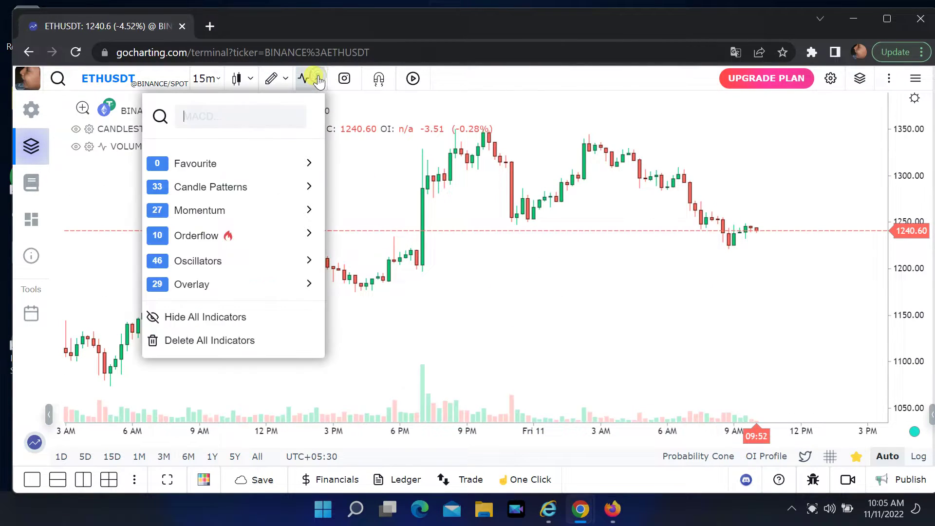
# Add the Orderflow Volume Profile indicator, then delete it from the chart legend
pyautogui.moveTo(292, 159)
pyautogui.moveTo(250, 191)
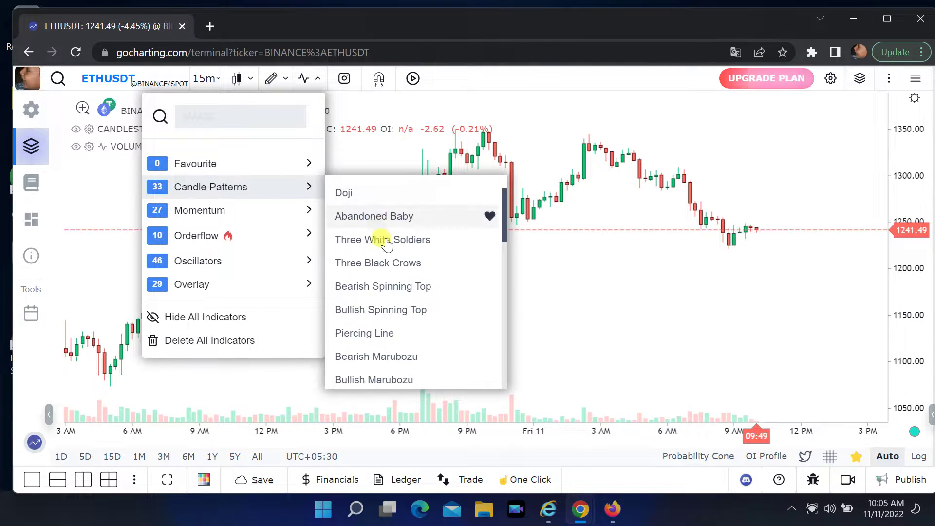
pyautogui.scroll(-4, 385, 273)
pyautogui.moveTo(216, 209)
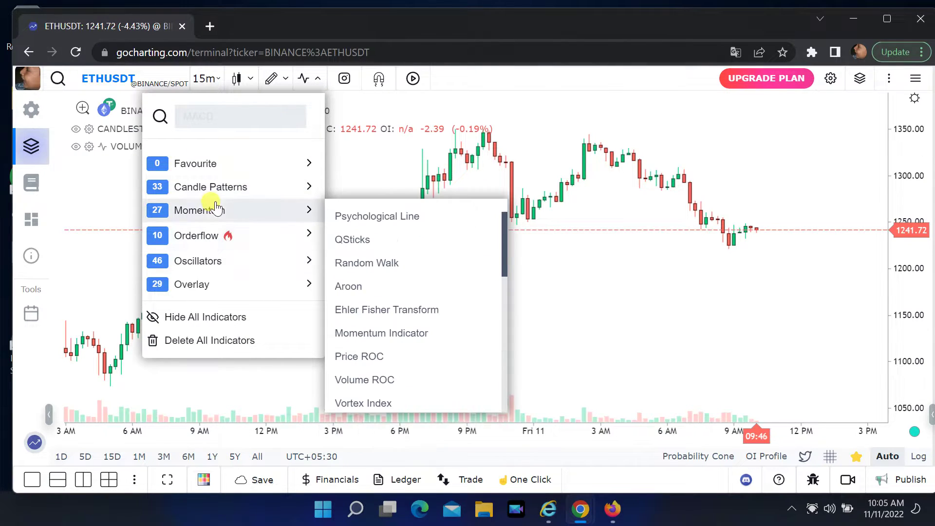
pyautogui.moveTo(214, 236)
pyautogui.scroll(-1, 359, 265)
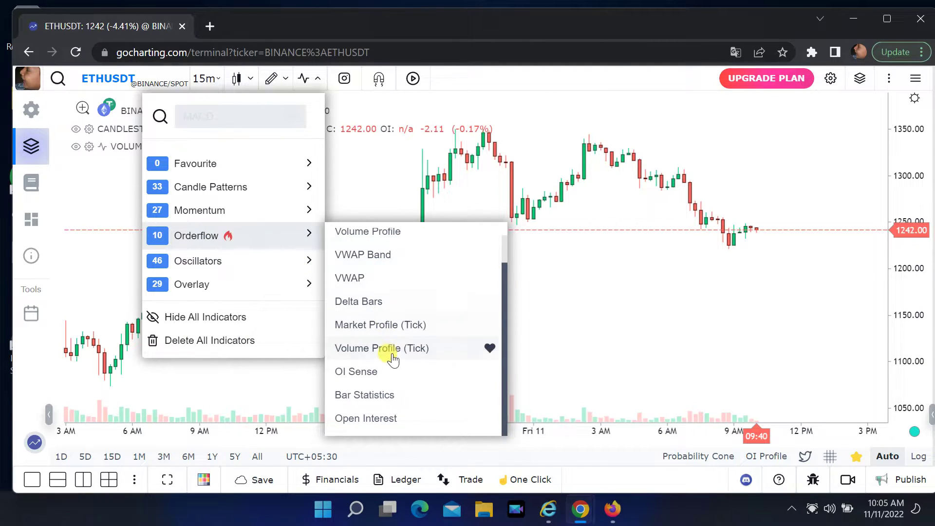
pyautogui.scroll(1, 380, 322)
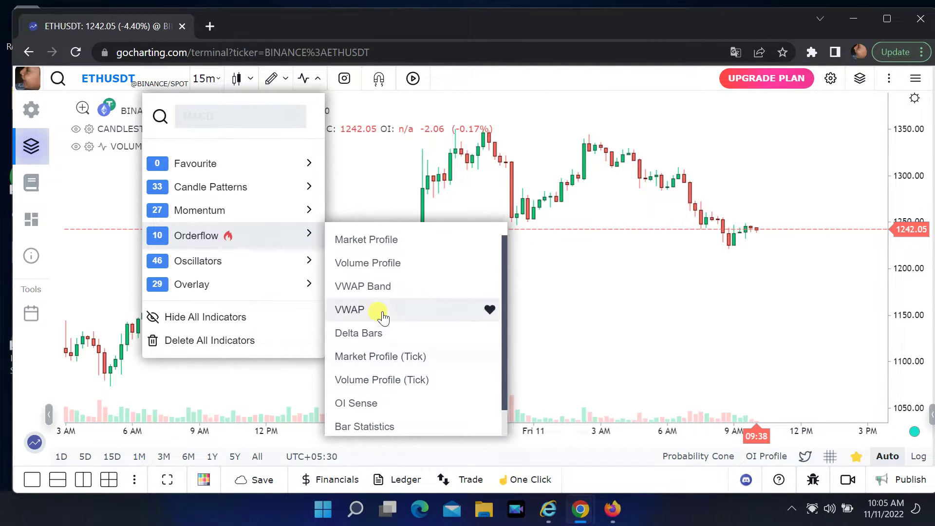
pyautogui.click(374, 265)
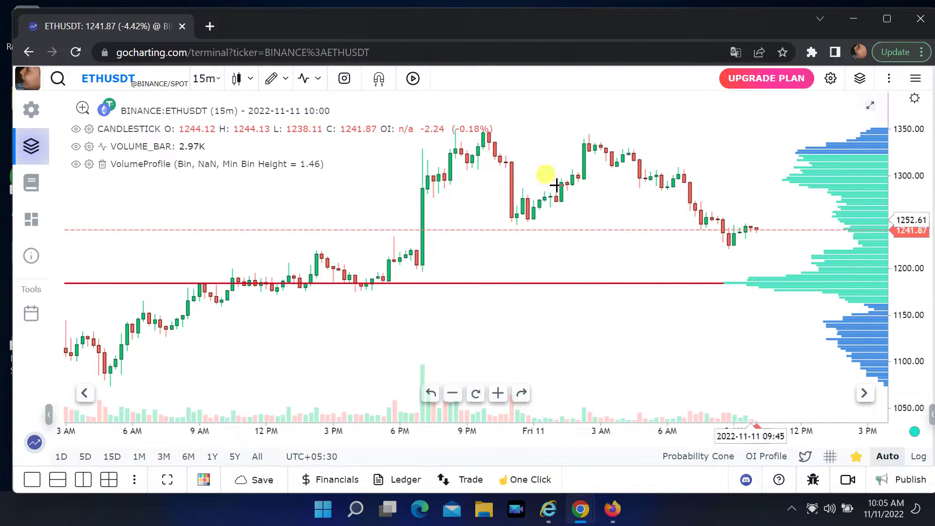
pyautogui.click(103, 165)
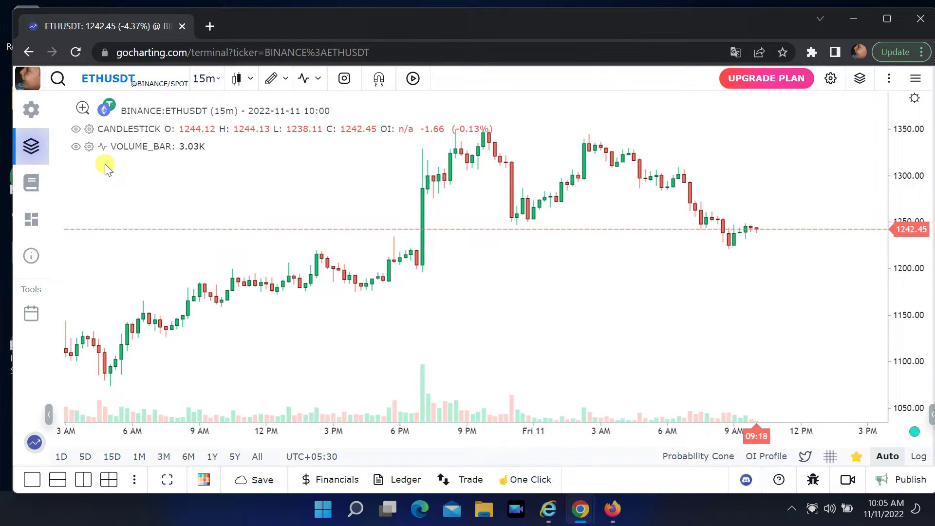
# Preview the green and teal chart themes, then settle on the dark theme
pyautogui.click(202, 479)
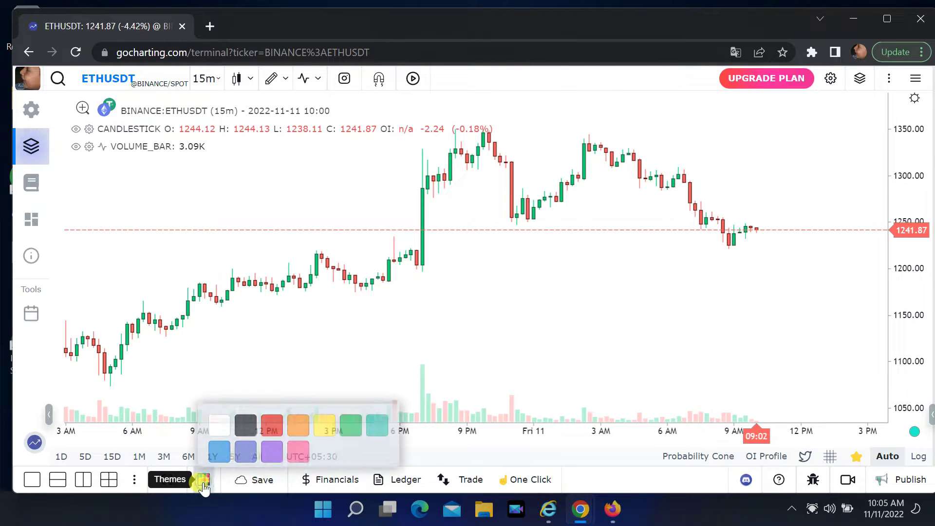
pyautogui.click(244, 424)
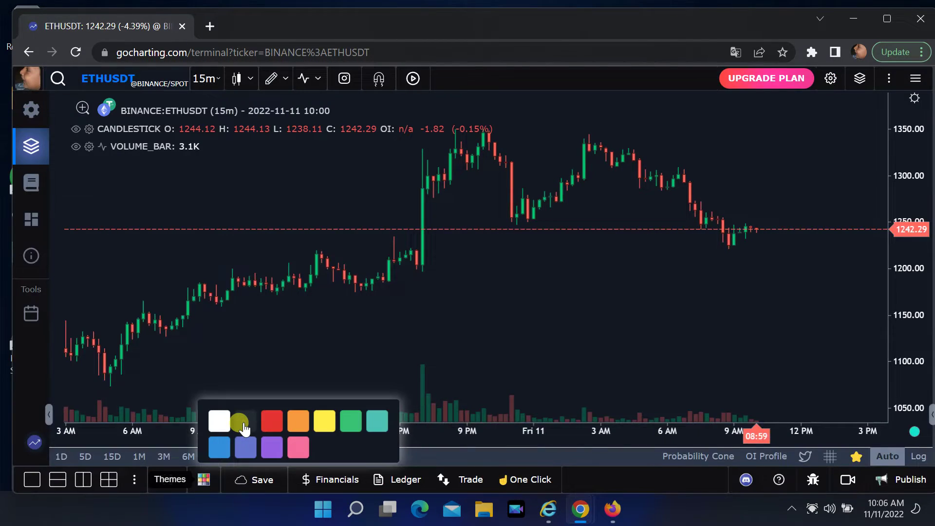
pyautogui.click(350, 421)
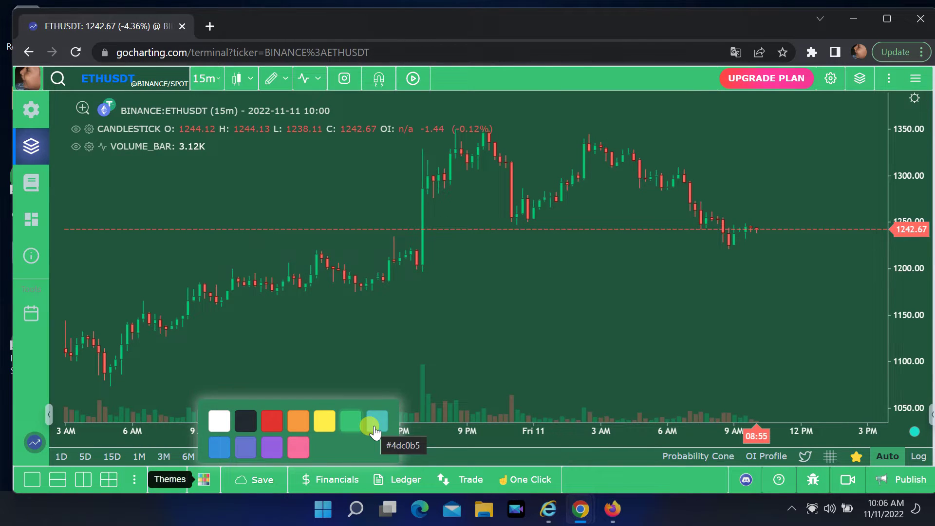
pyautogui.click(374, 431)
pyautogui.click(244, 424)
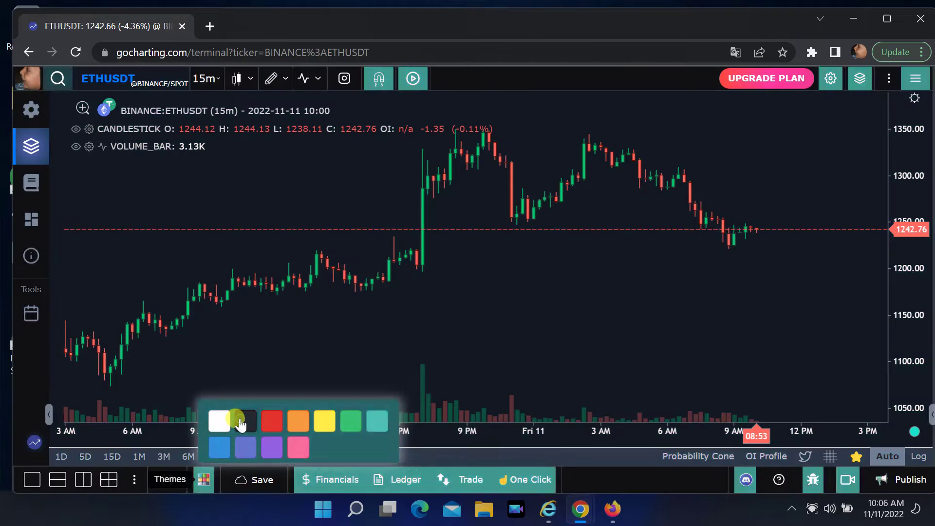
pyautogui.click(484, 268)
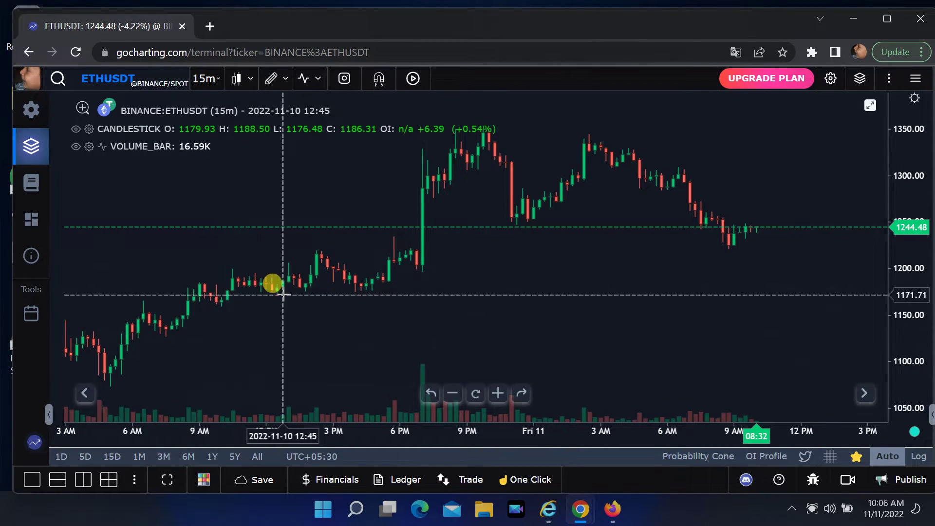
pyautogui.click(341, 78)
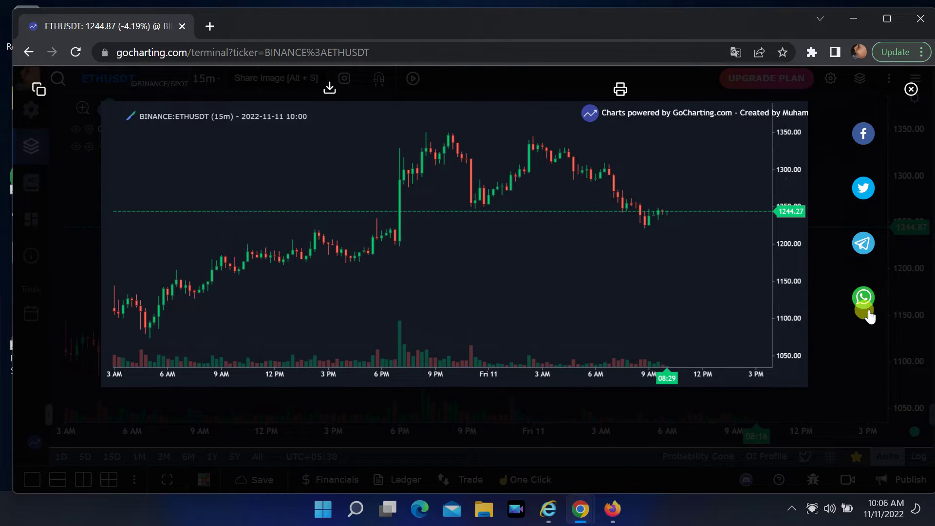
pyautogui.click(911, 90)
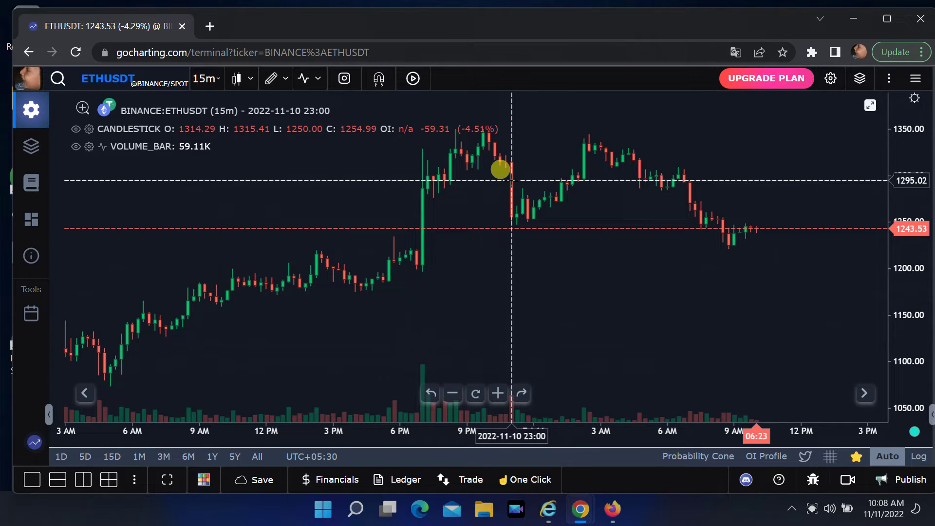
pyautogui.click(412, 79)
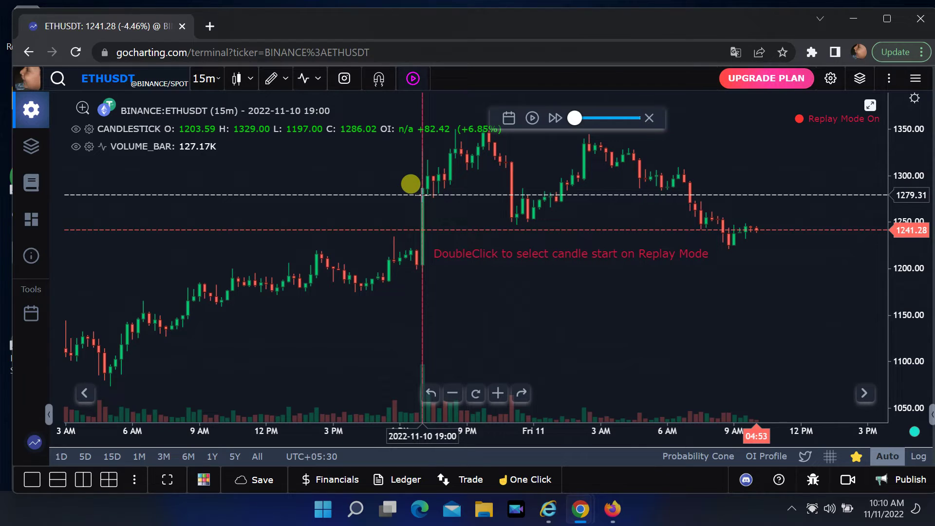
pyautogui.doubleClick(421, 193)
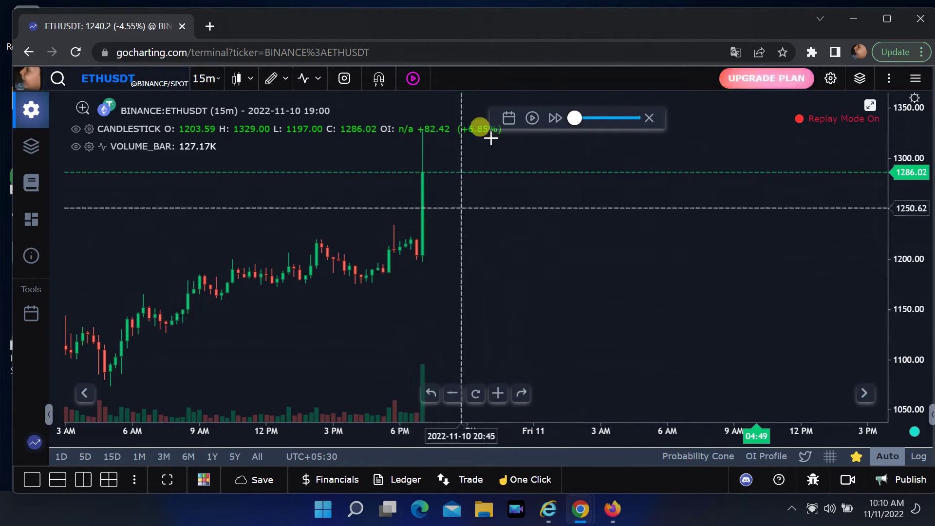
pyautogui.moveTo(587, 122); pyautogui.dragTo(579, 123)
pyautogui.click(533, 117)
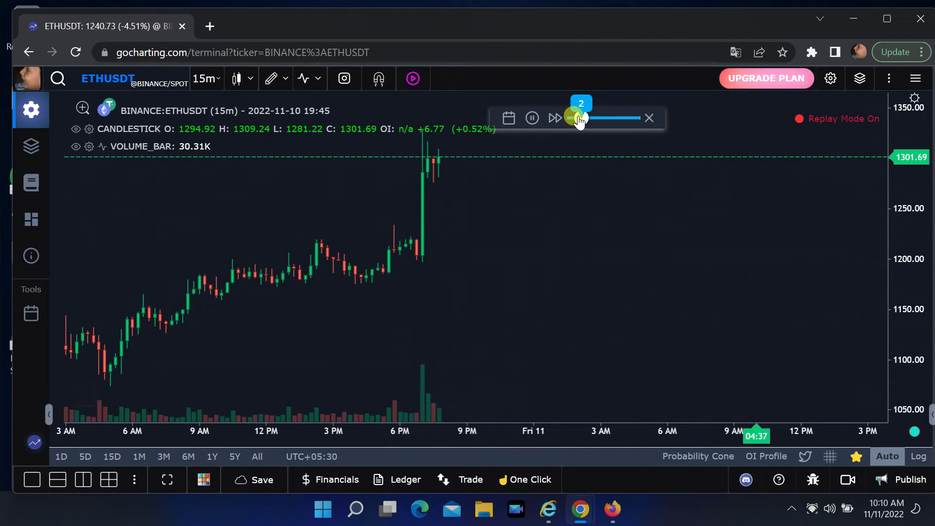
pyautogui.moveTo(580, 119); pyautogui.dragTo(570, 122)
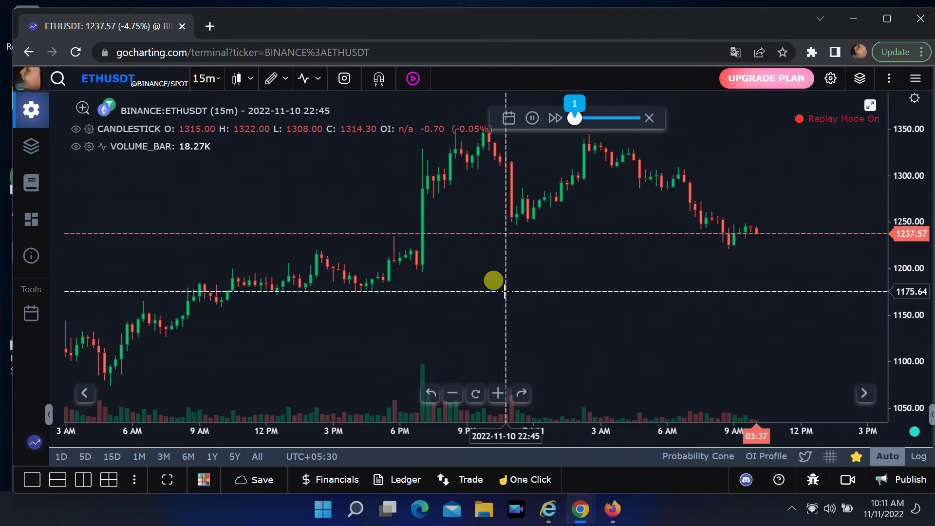
pyautogui.click(649, 118)
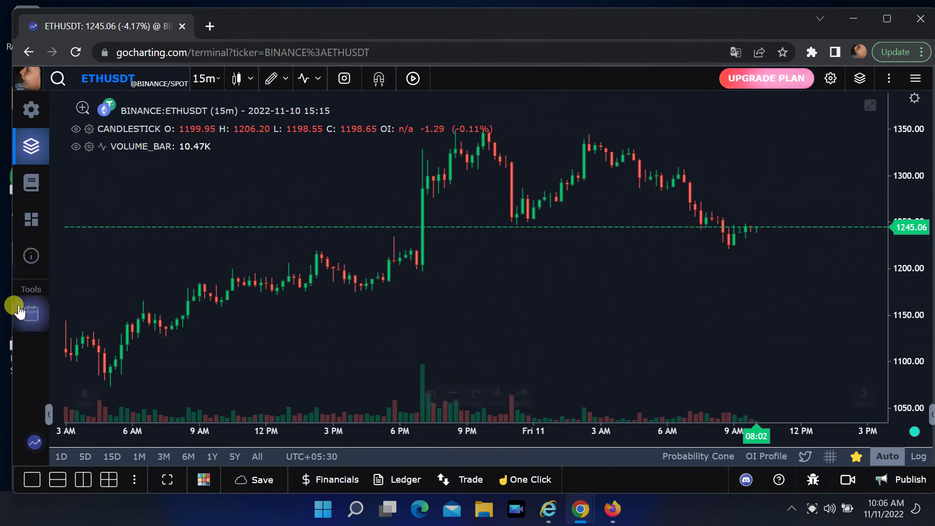
# In Settings > Brokers, review the broker list, keep GOCHARTING selected, and check its connection status
pyautogui.click(26, 112)
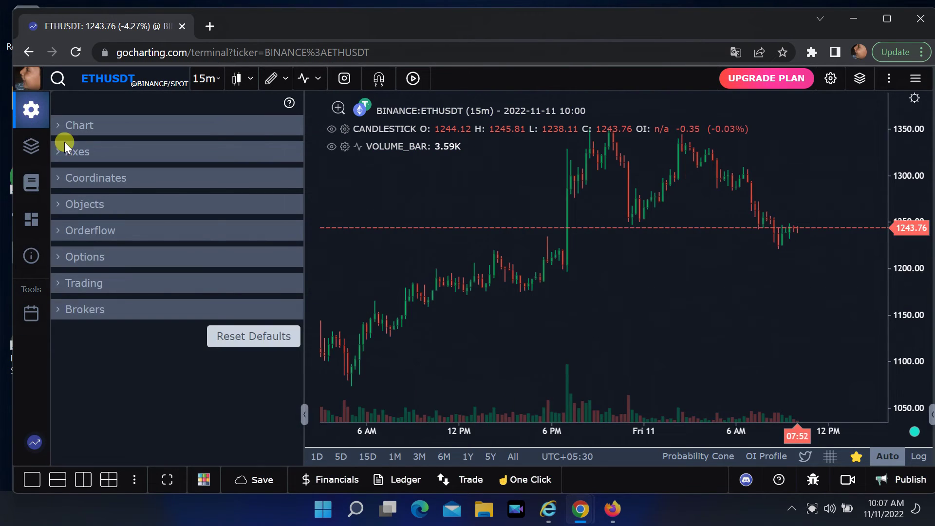
pyautogui.click(59, 312)
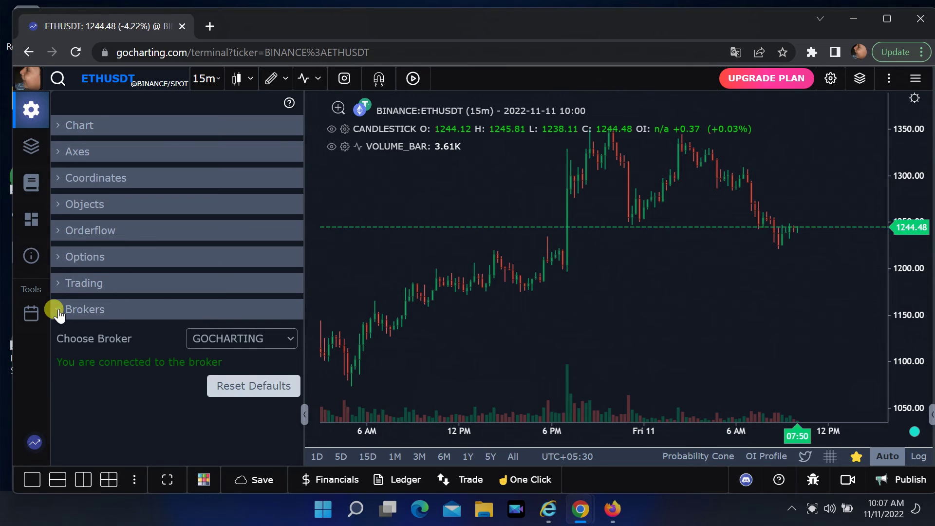
pyautogui.click(287, 340)
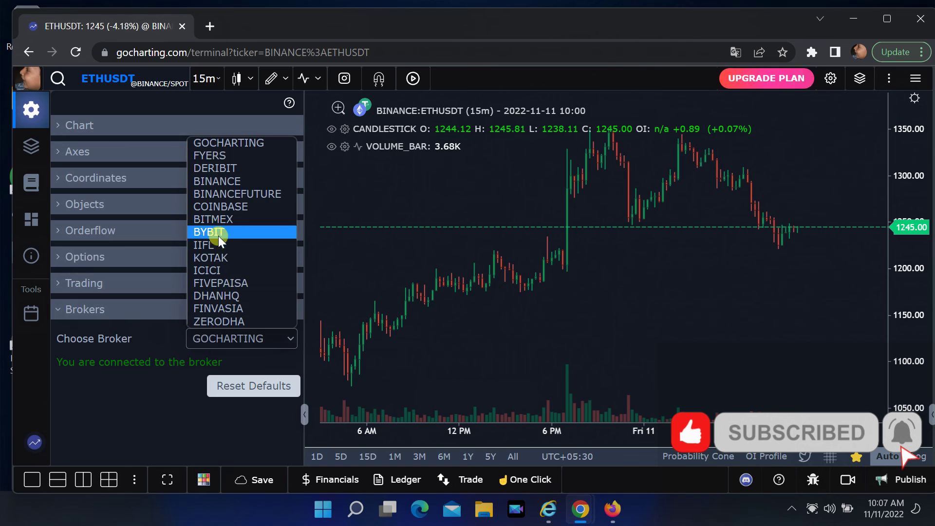
pyautogui.click(105, 387)
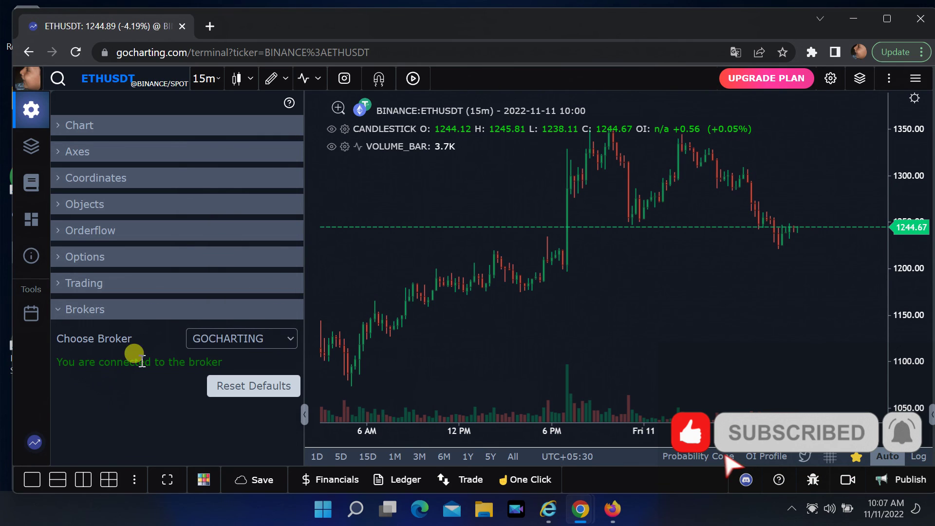
pyautogui.moveTo(222, 365); pyautogui.dragTo(55, 360)
pyautogui.click(109, 378)
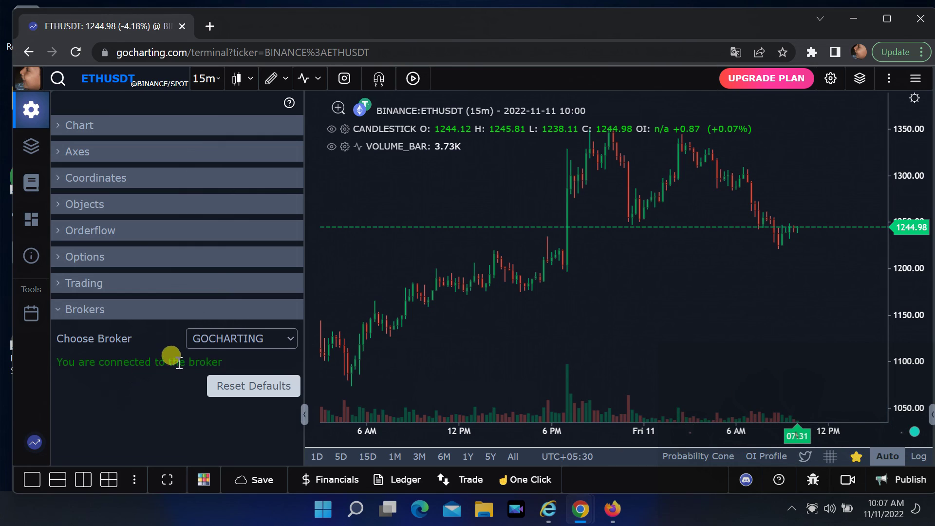